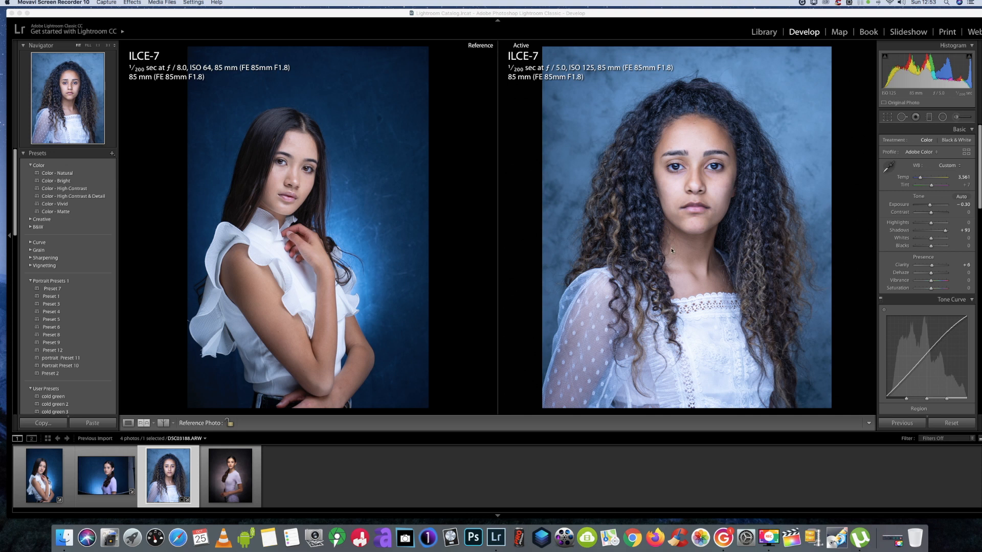
Step: Minimize the Lightroom window and open the desktop photo DSC03188.jpg in PortraitPro Standard
key(shift+Tab)
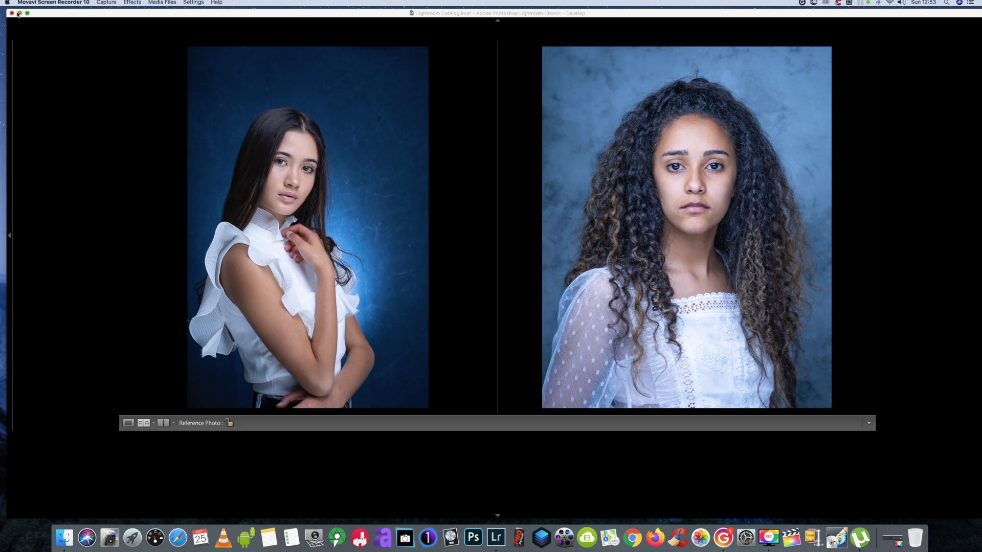
click(19, 13)
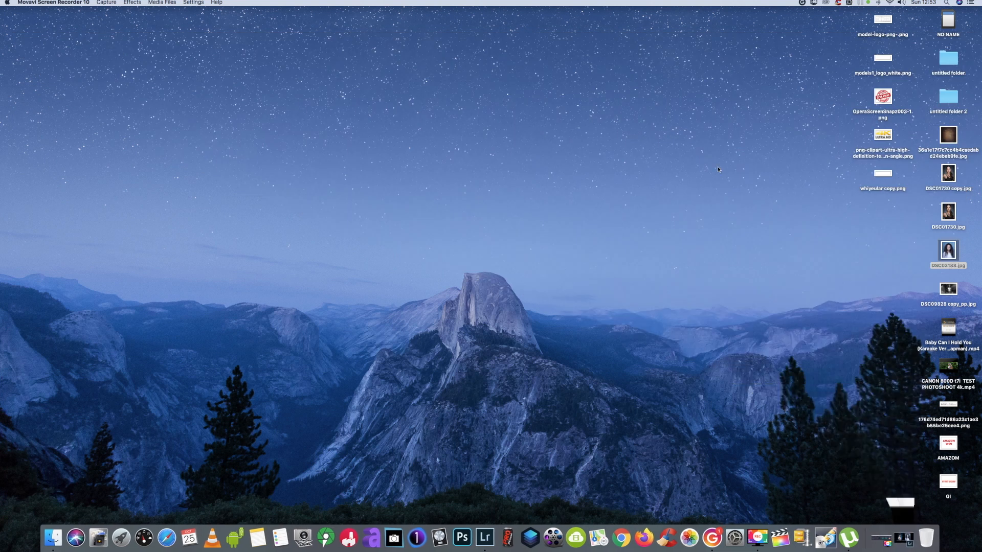
right_click(952, 253)
mouse_move(926, 263)
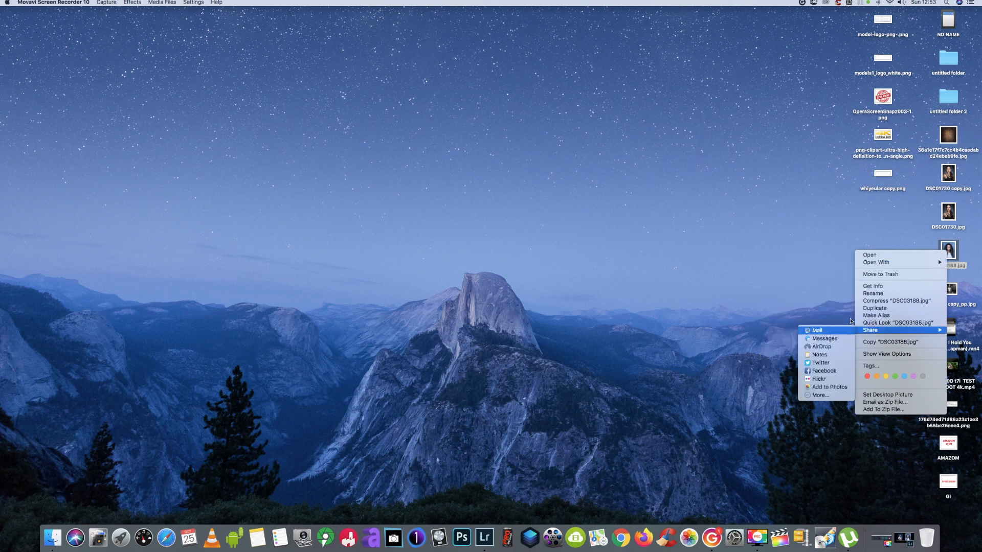
mouse_move(871, 266)
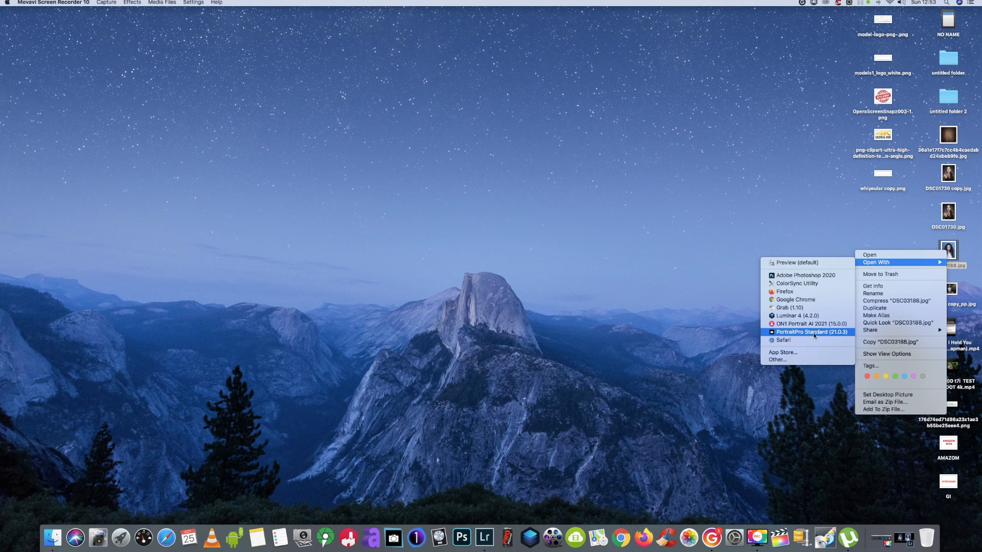
click(813, 332)
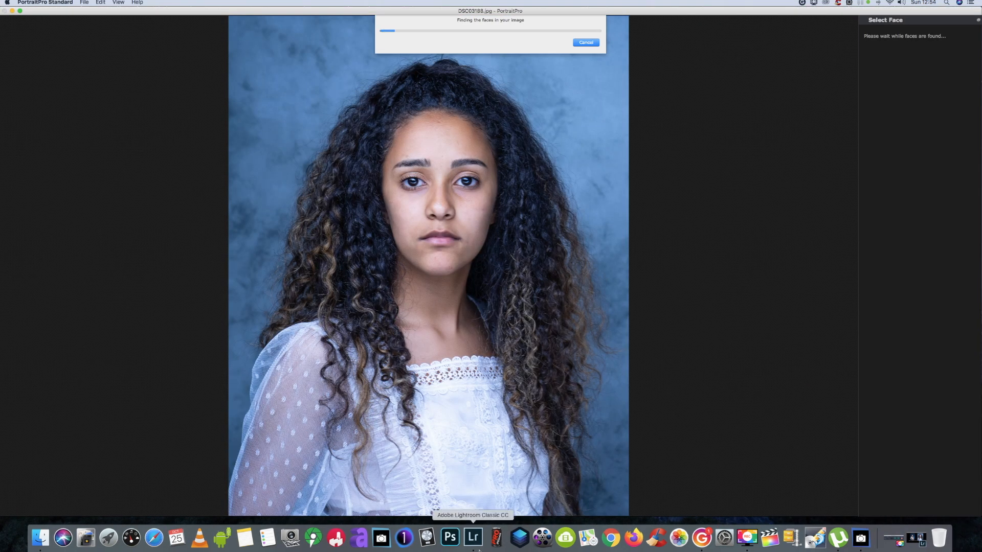
Step: Quit Lightroom Classic, skipping the catalog backup this time
right_click(473, 537)
click(481, 510)
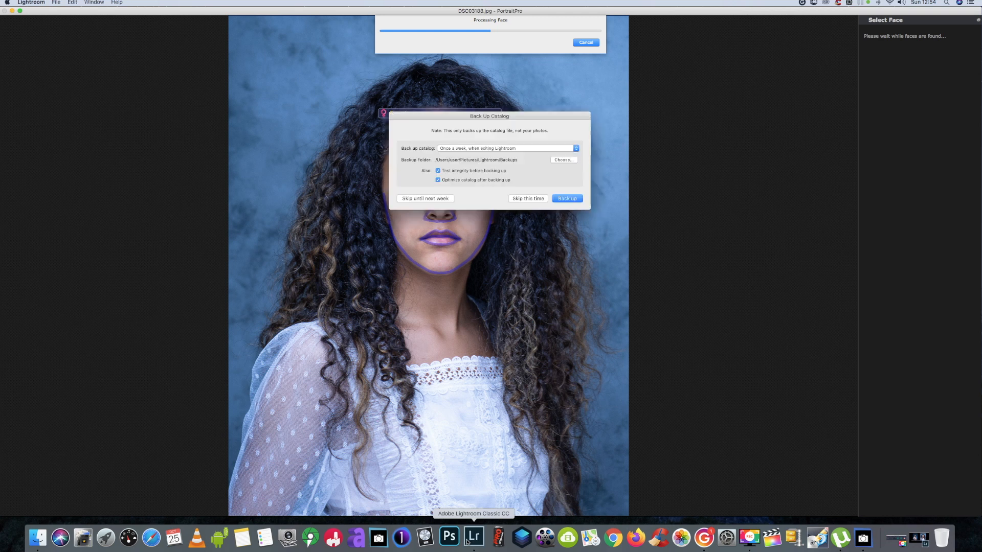
click(532, 199)
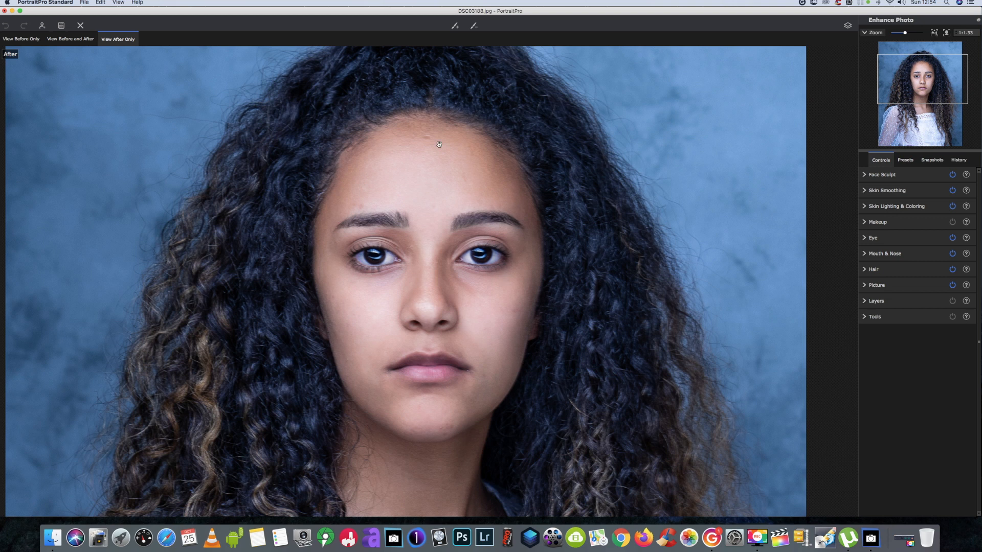
Step: Show the before and after versions side by side and inspect the detected facial outlines
click(71, 39)
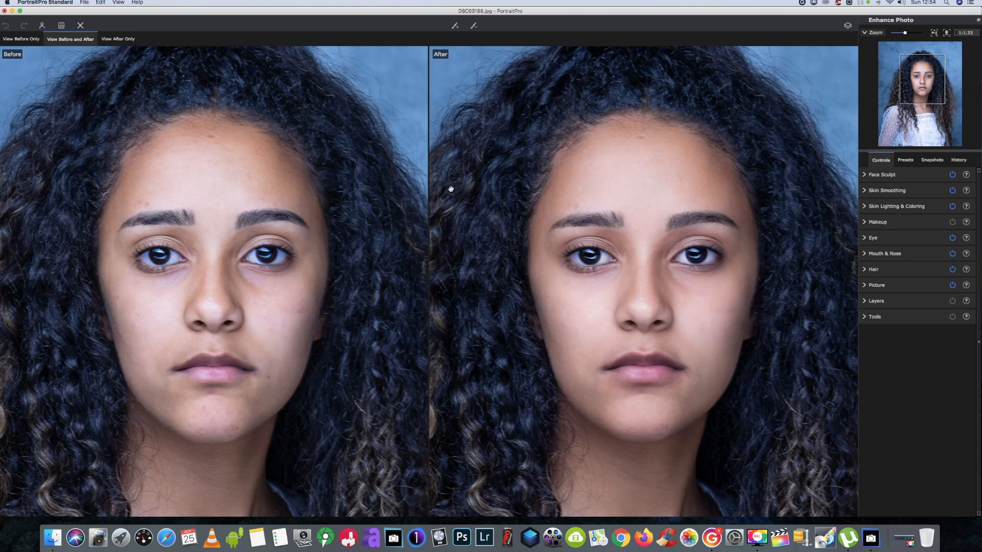
scroll(145, 275, up, 3)
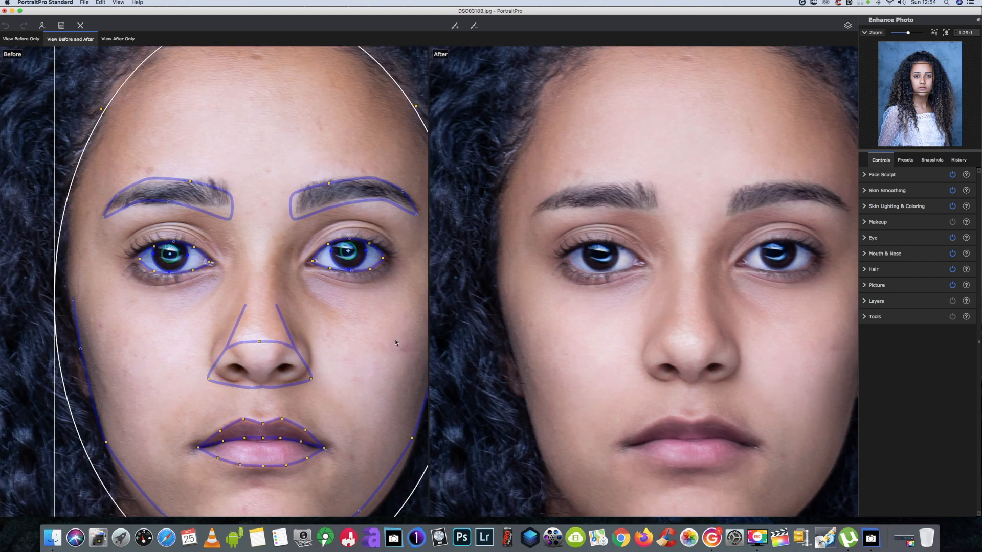
scroll(395, 341, down, 5)
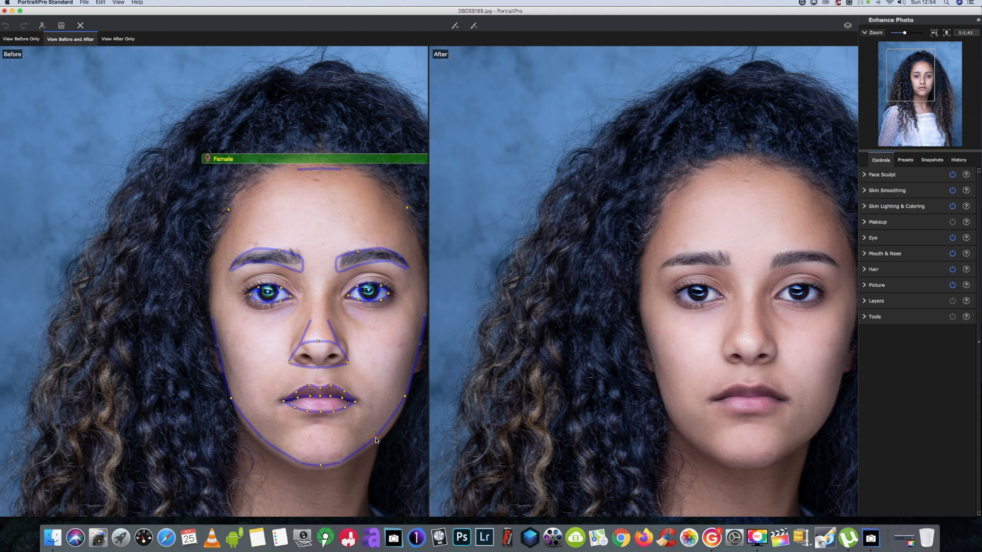
Step: Refine the detected outlines in the before image so they follow the jawline, chin and eyebrows
drag(375, 438, 376, 441)
click(405, 397)
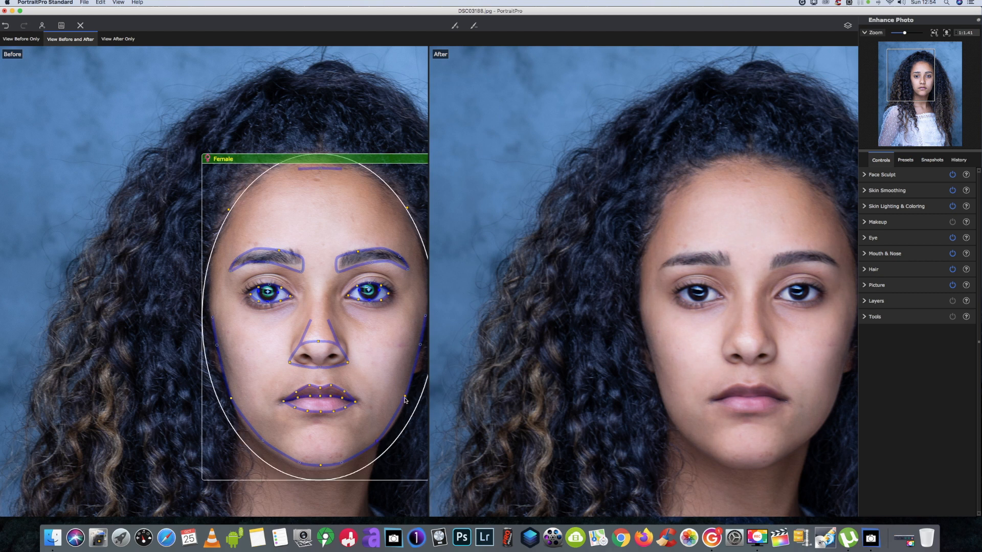
drag(405, 396, 406, 398)
drag(321, 468, 320, 470)
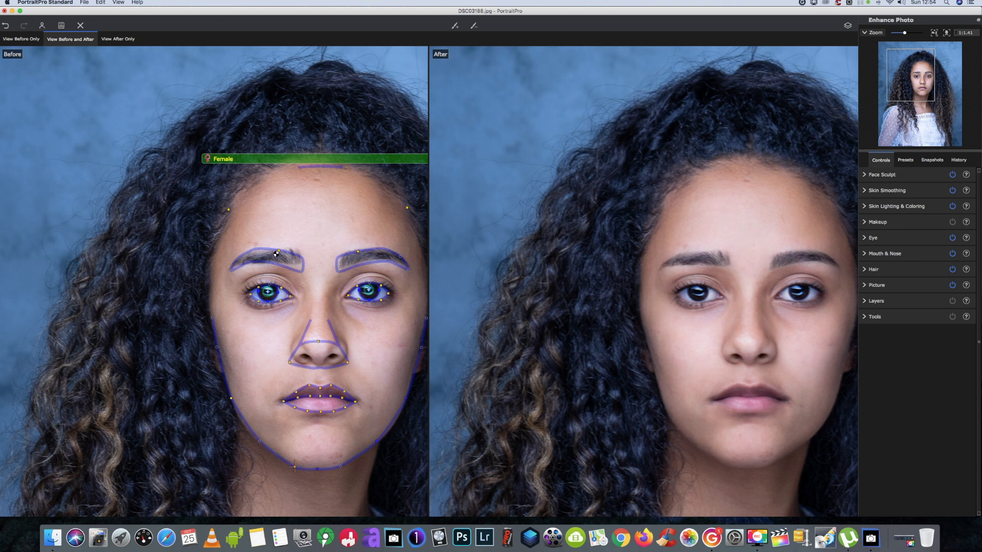
drag(302, 273, 299, 262)
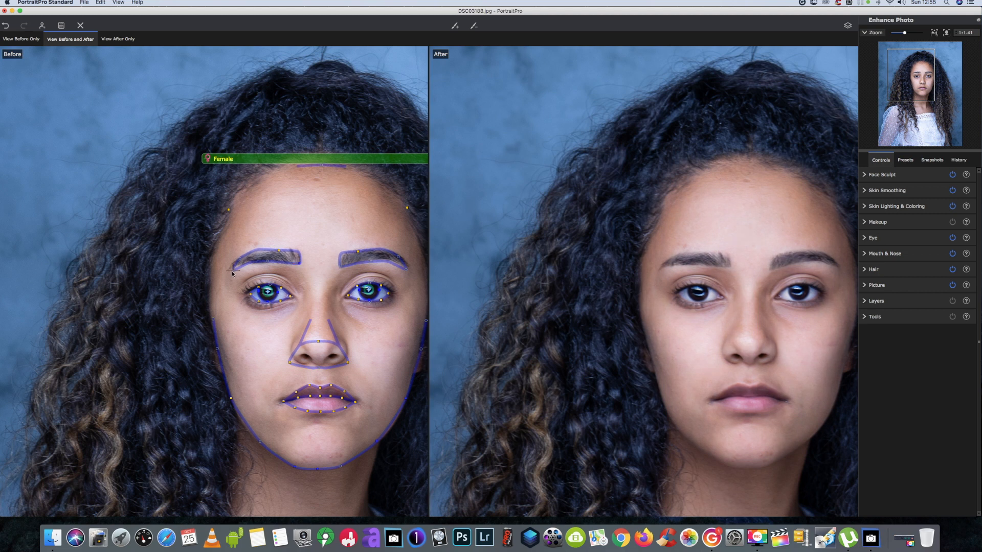
drag(233, 270, 231, 271)
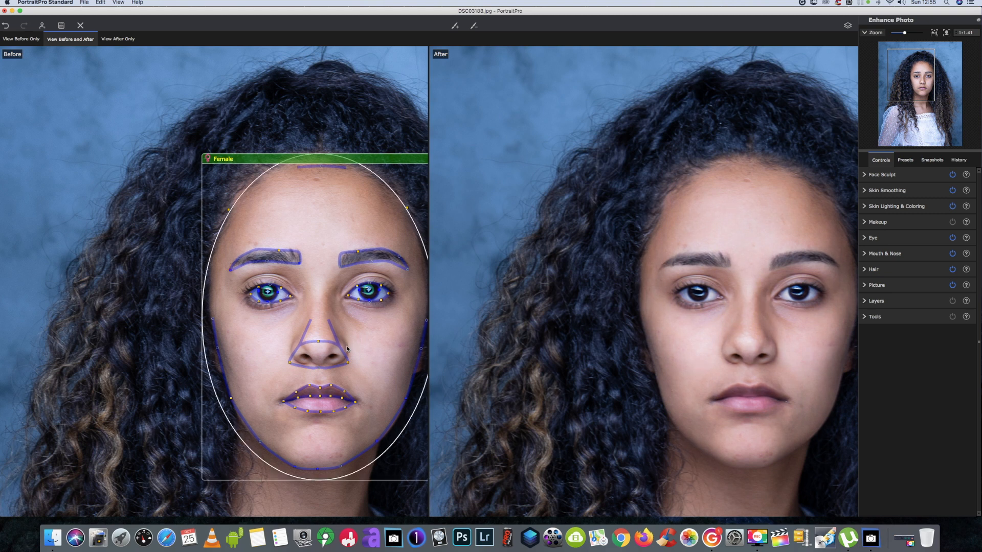
Step: Set the Master Fade to 0 for Face Sculpt, Skin Smoothing and Skin Lighting & Coloring
scroll(346, 349, down, 6)
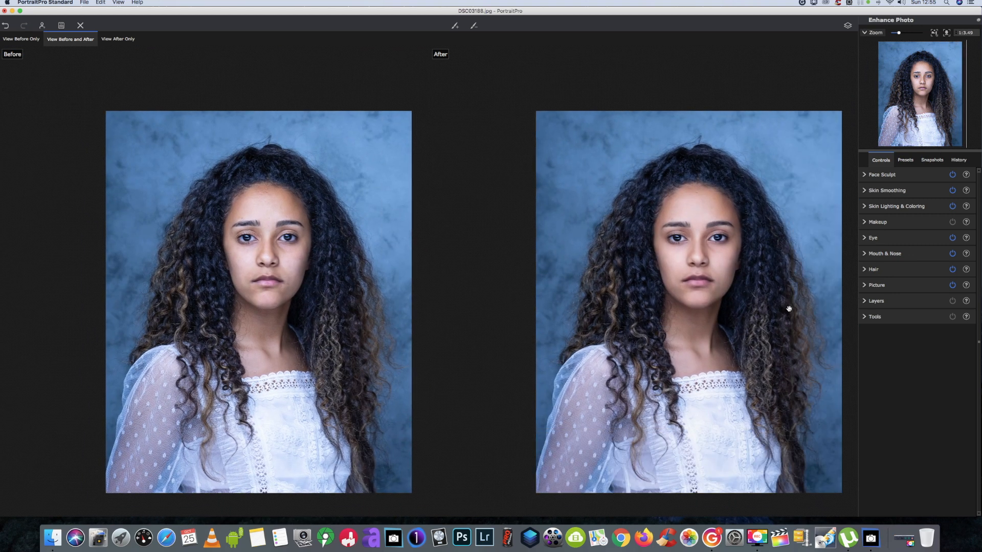
click(887, 175)
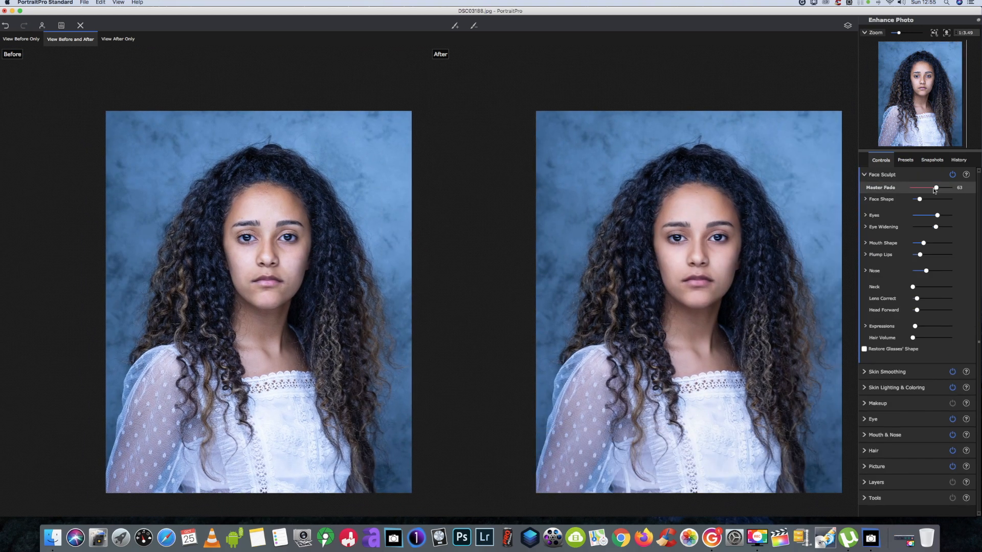
click(889, 372)
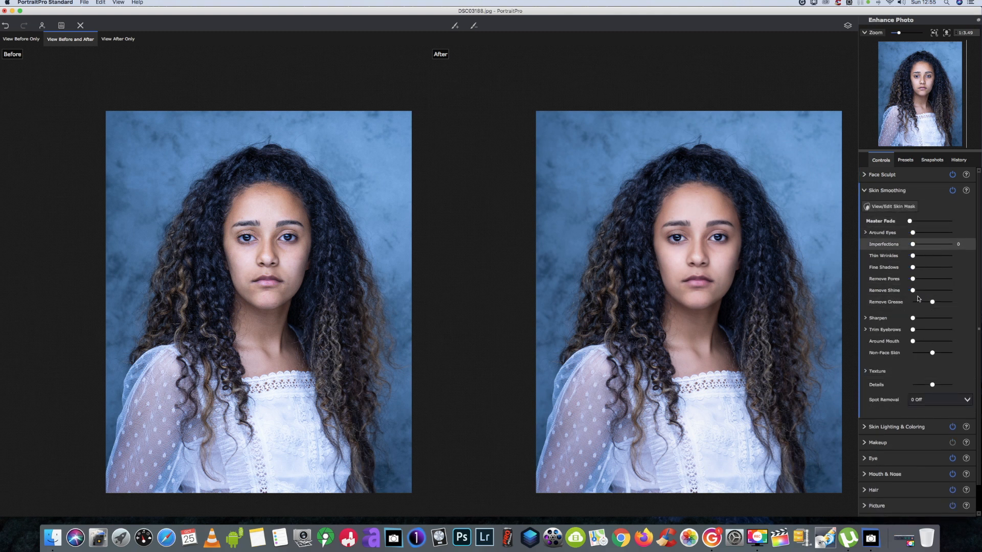
click(912, 431)
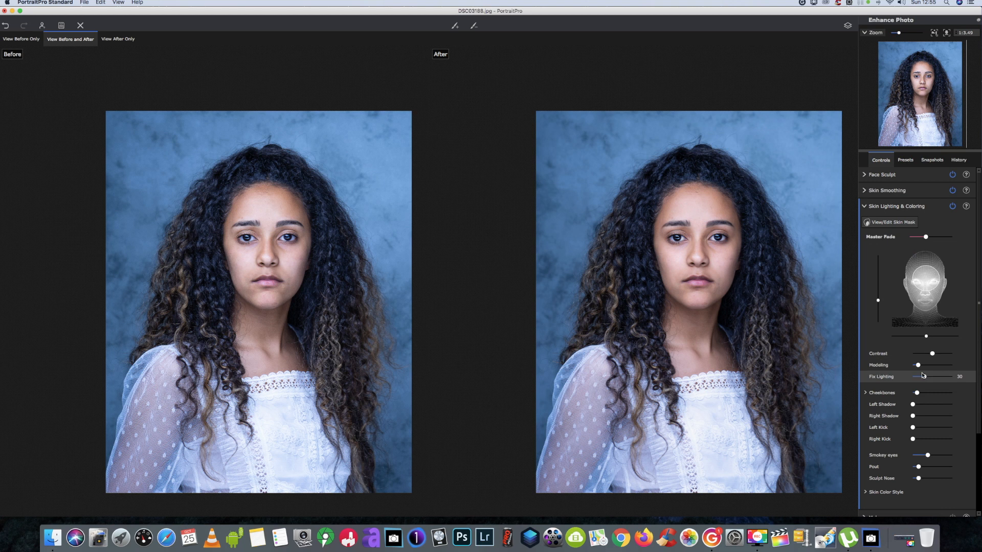
drag(927, 238, 862, 243)
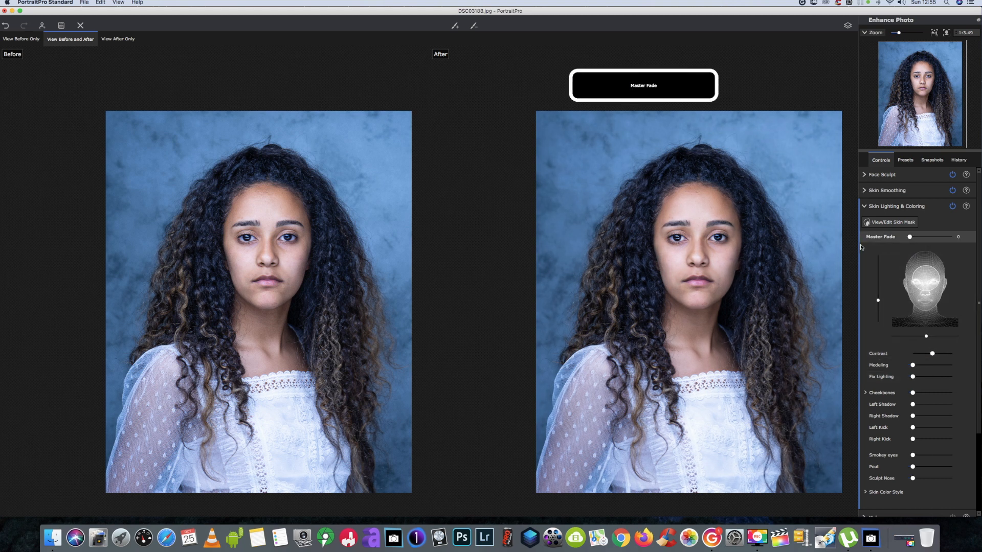
Step: Set the Master Fade and Whitening Area of the Eye controls to 0
scroll(928, 473, down, 3)
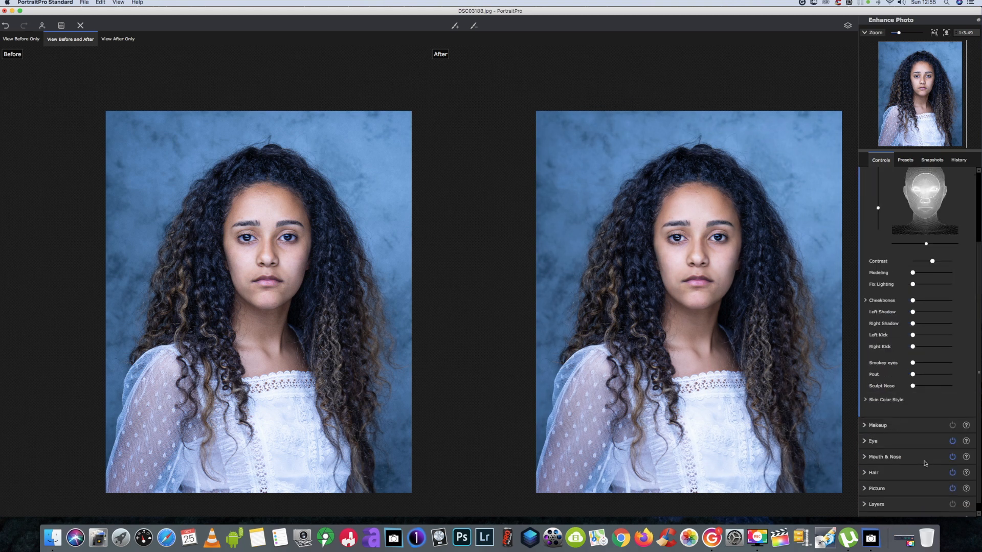
click(890, 428)
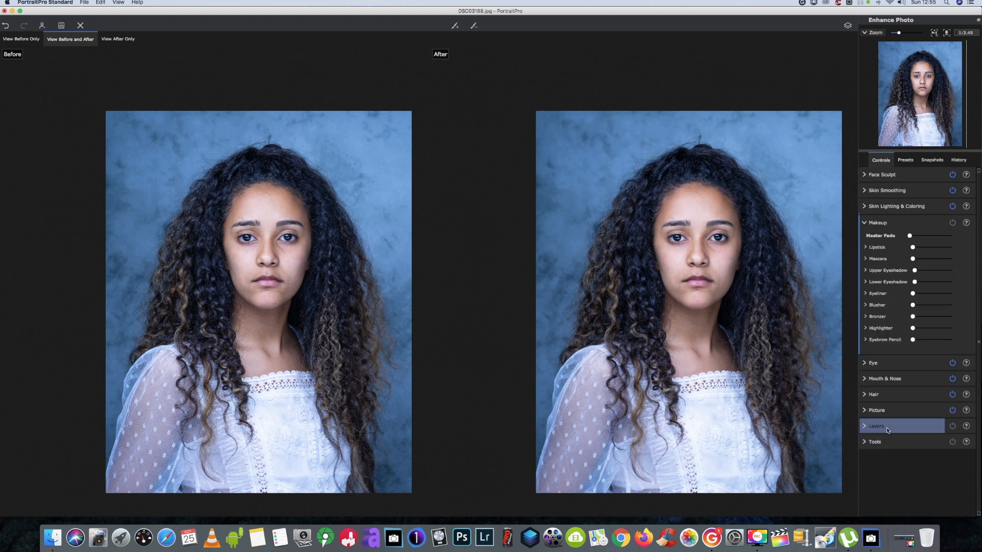
click(885, 362)
drag(934, 279, 910, 278)
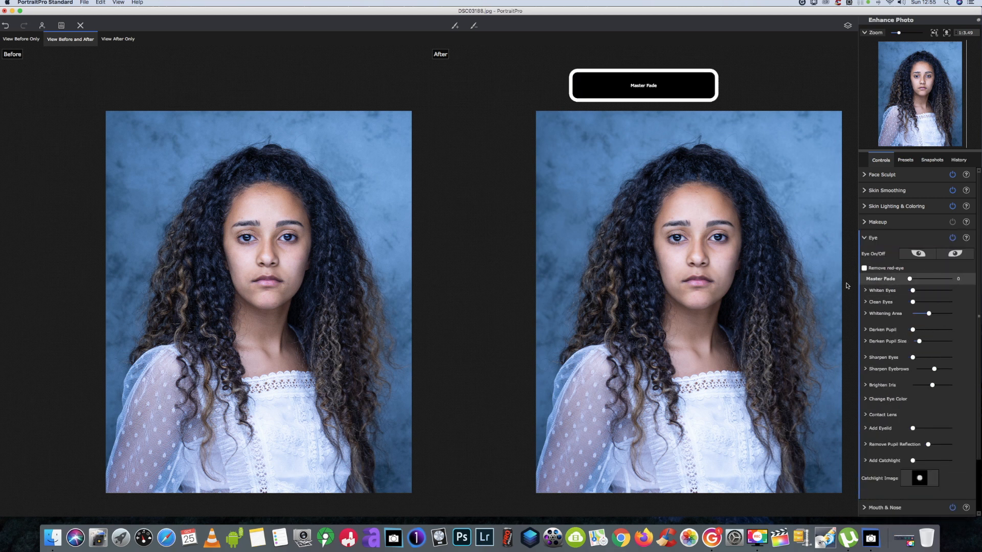
drag(929, 313, 911, 314)
Step: Go through the Mouth & Nose and Hair controls, and compare the portrait before and after
click(880, 506)
click(875, 383)
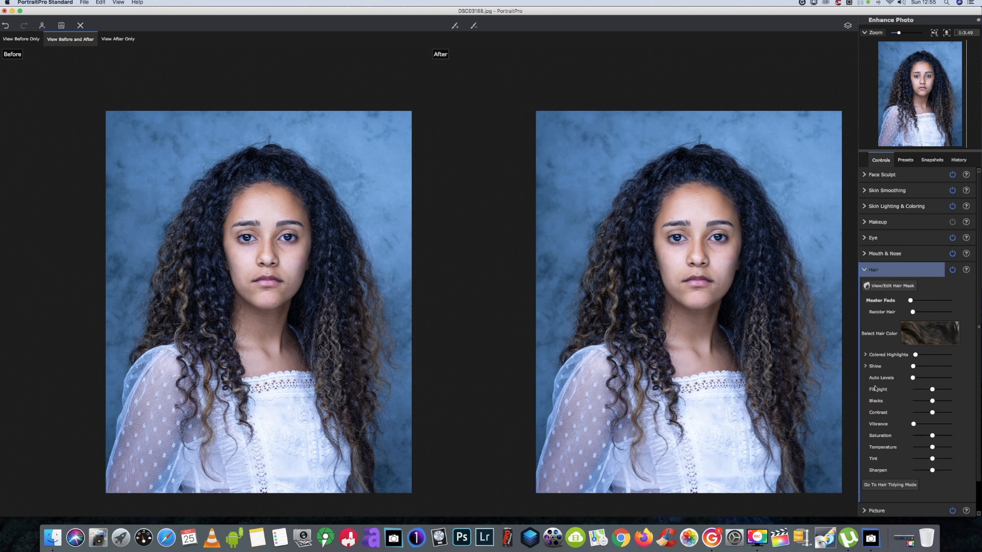
click(867, 270)
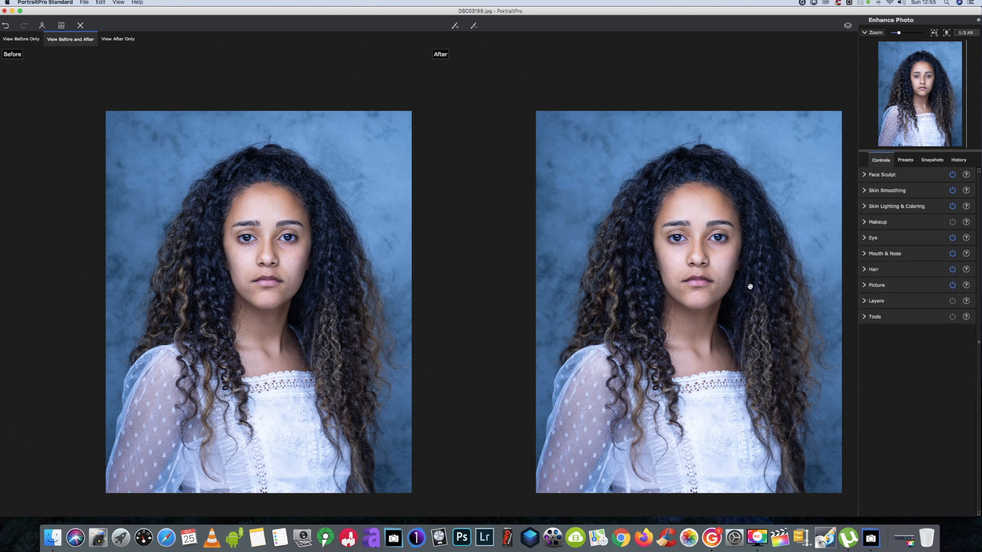
mouse_move(129, 232)
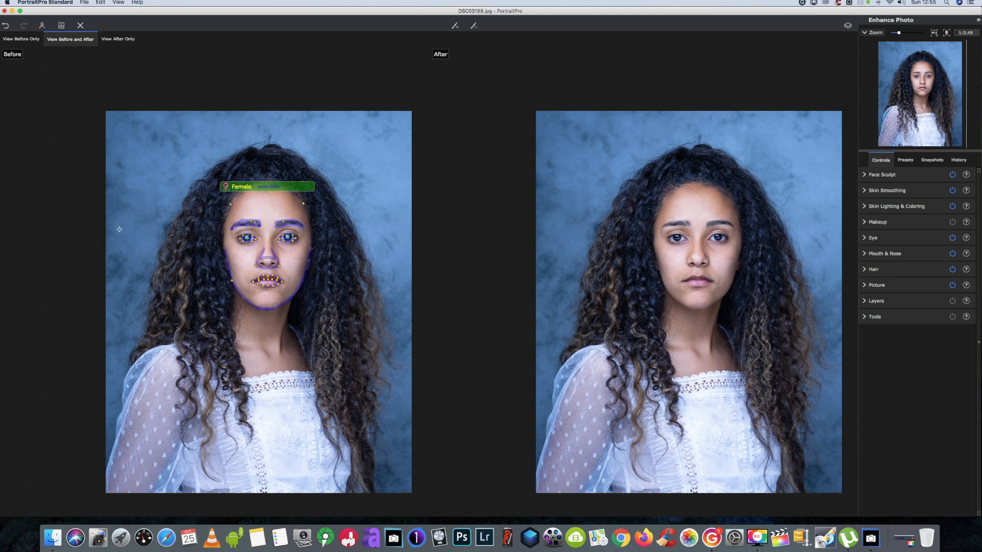
scroll(657, 275, up, 2)
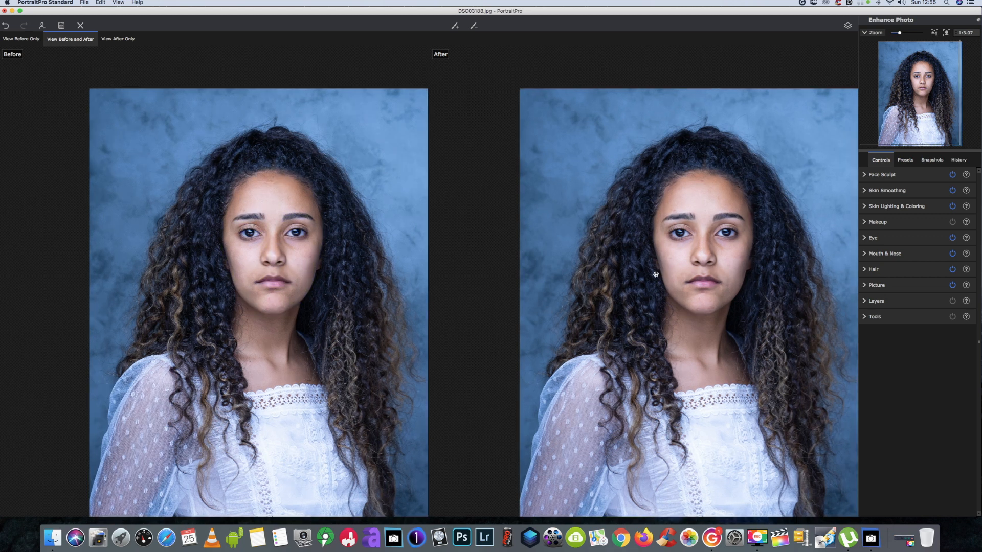
Step: Increase Eye Widening slightly in the Face Sculpt controls
click(894, 177)
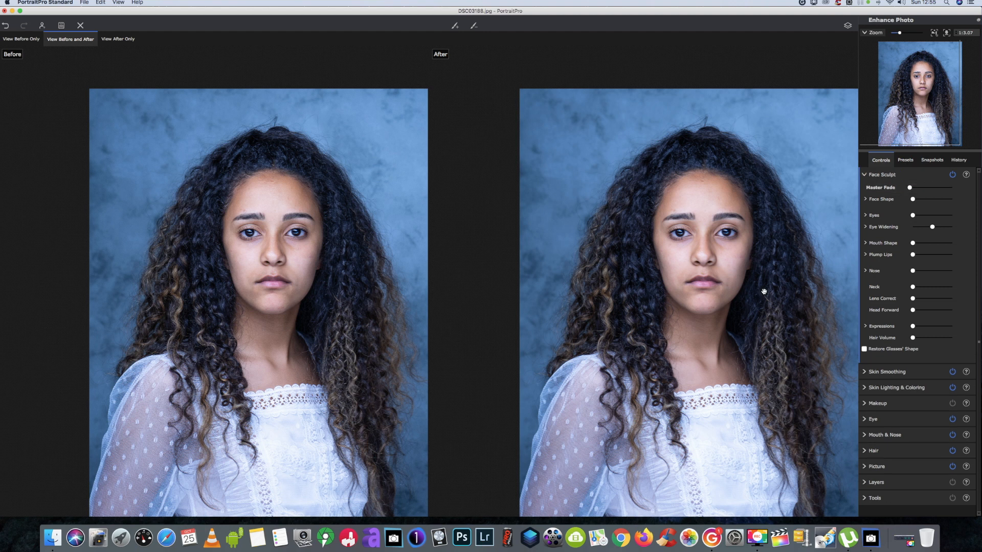
click(866, 177)
click(865, 177)
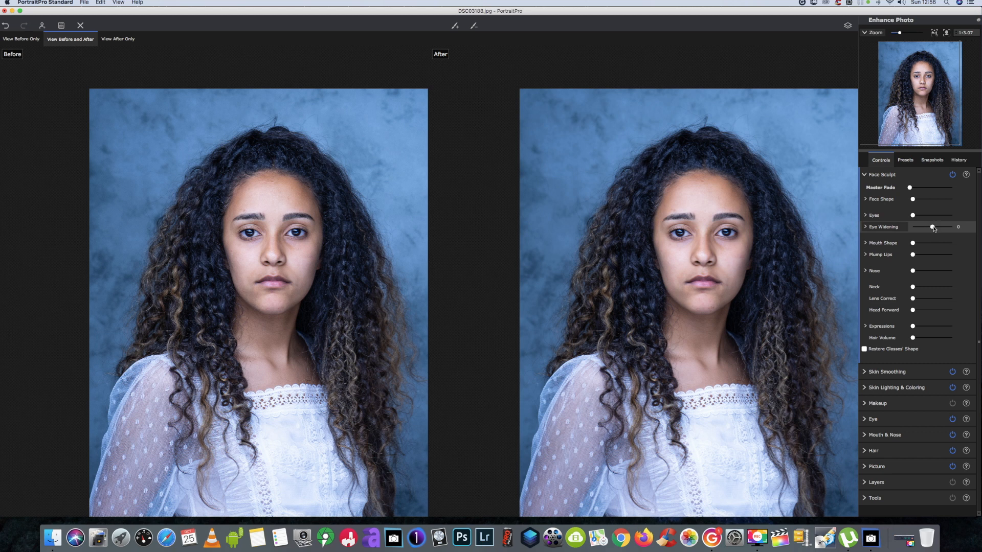
click(936, 228)
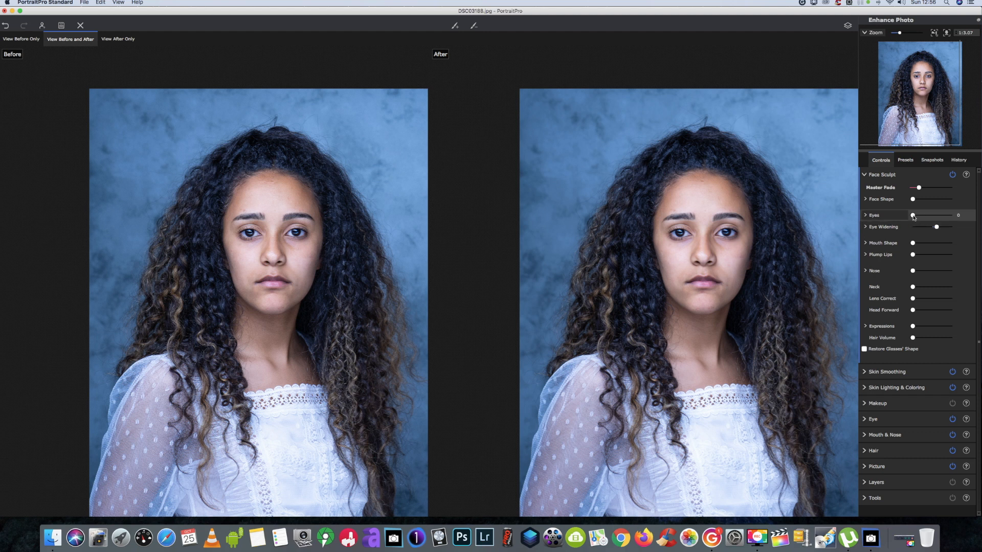
click(913, 216)
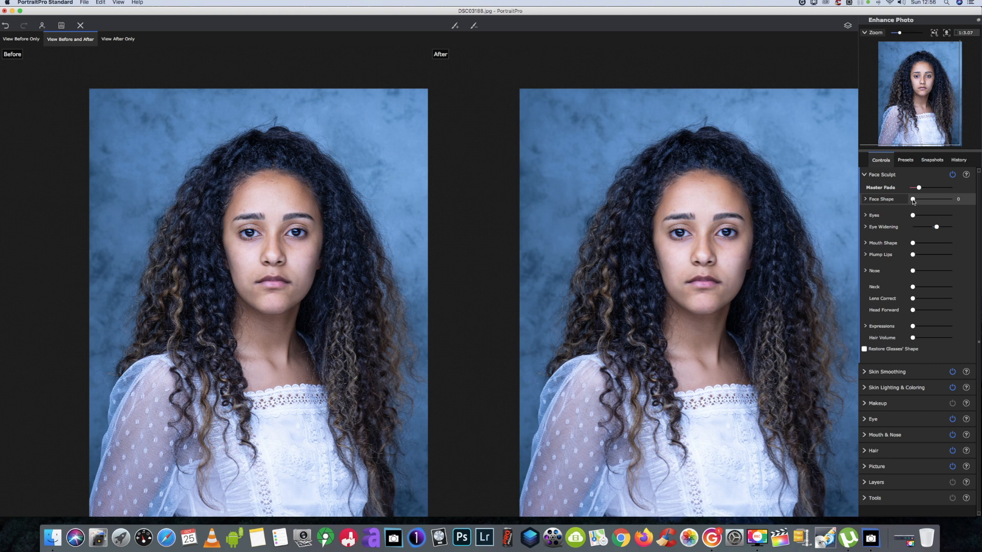
Step: Raise Face Shape to about a third of its range and moderately increase Plump Lips
drag(914, 201, 925, 202)
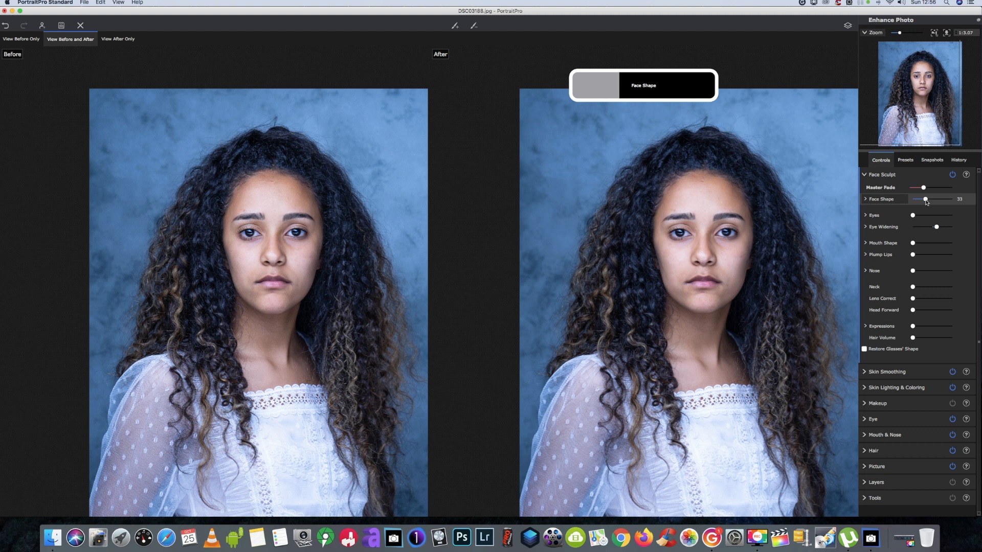
drag(913, 256, 922, 257)
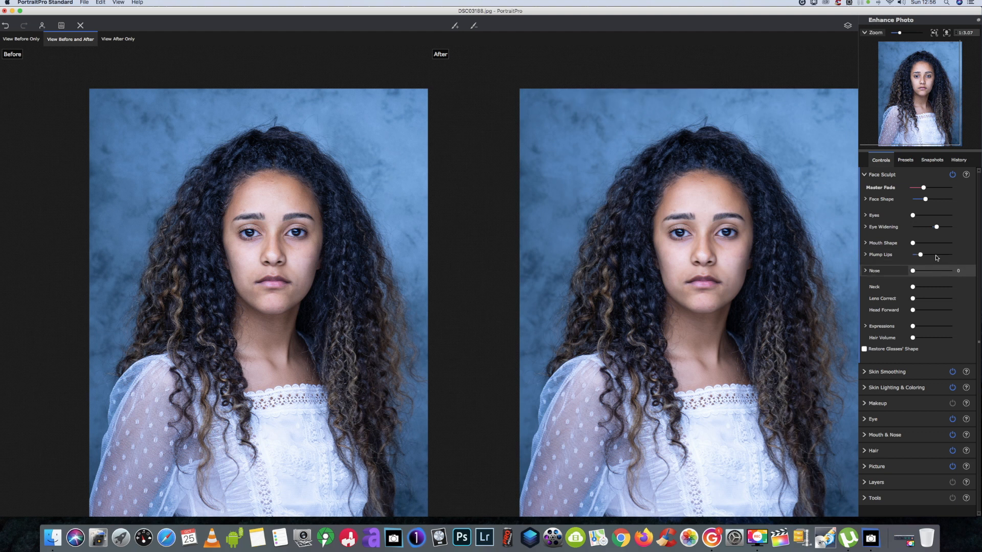
drag(920, 255, 925, 255)
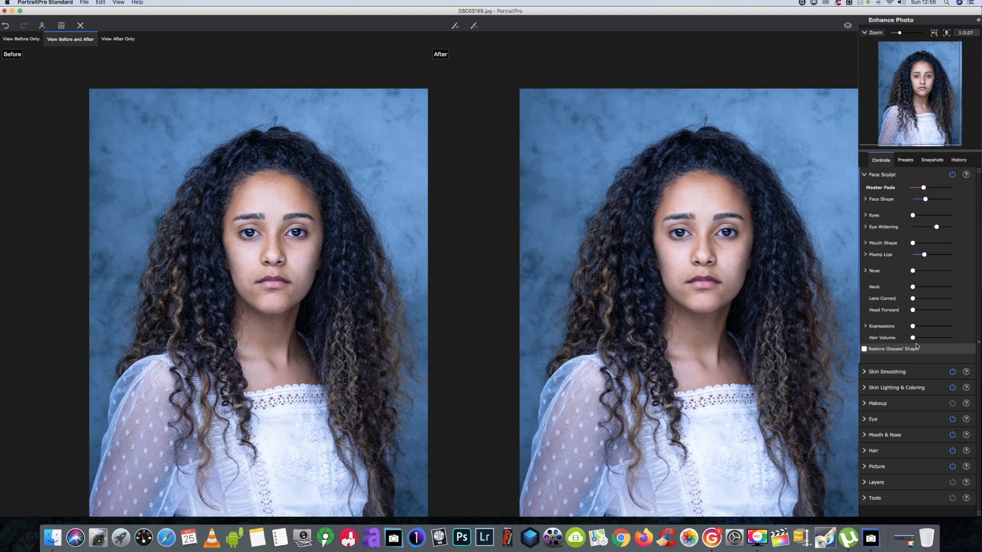
Step: Try low and high Hair Volume amounts on the portrait and set Hair Volume to 100
drag(913, 338, 959, 341)
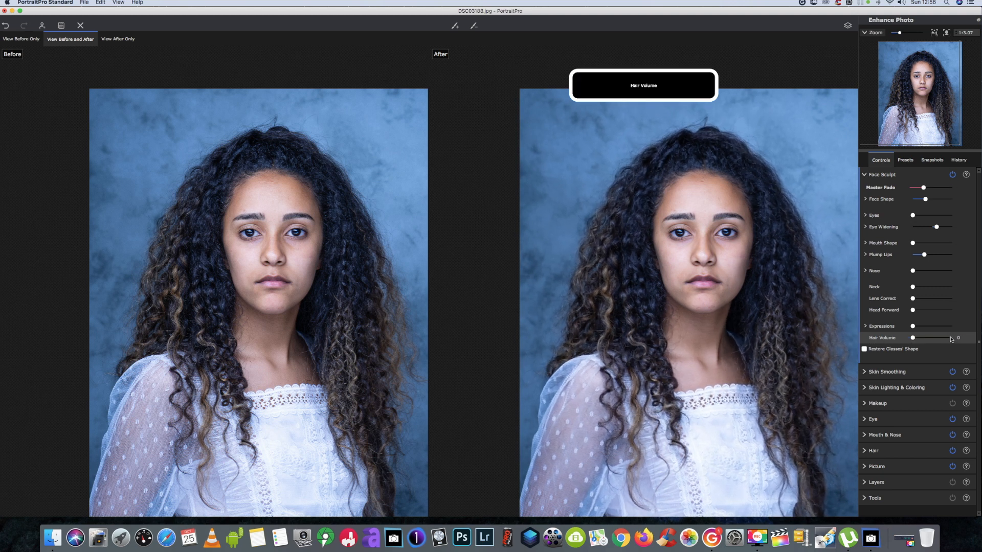
drag(959, 339, 864, 347)
drag(933, 343, 960, 343)
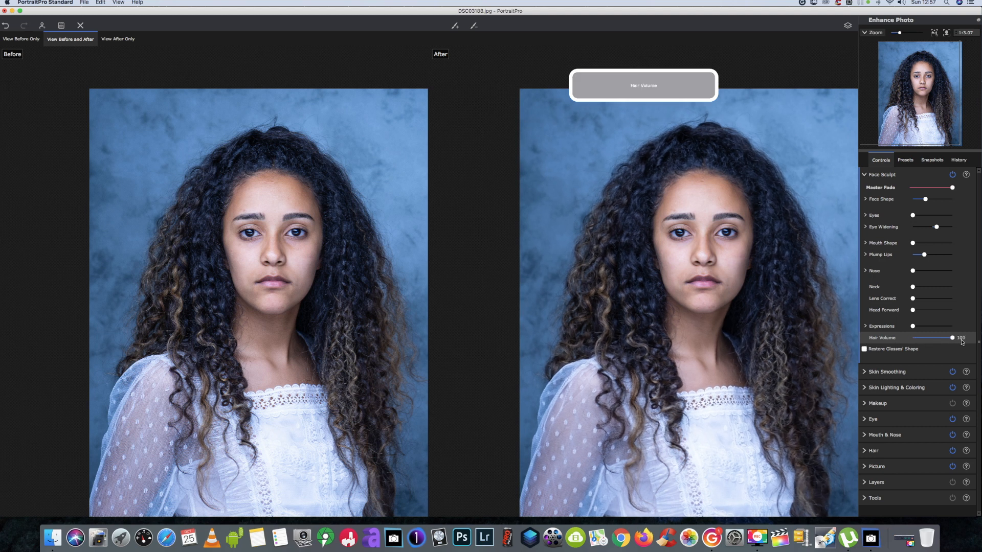
Step: Raise Sharpen to about a fifth of its range in the Skin Smoothing controls
mouse_move(963, 342)
mouse_down()
mouse_move(925, 346)
mouse_move(965, 344)
mouse_up()
scroll(768, 327, up, 2)
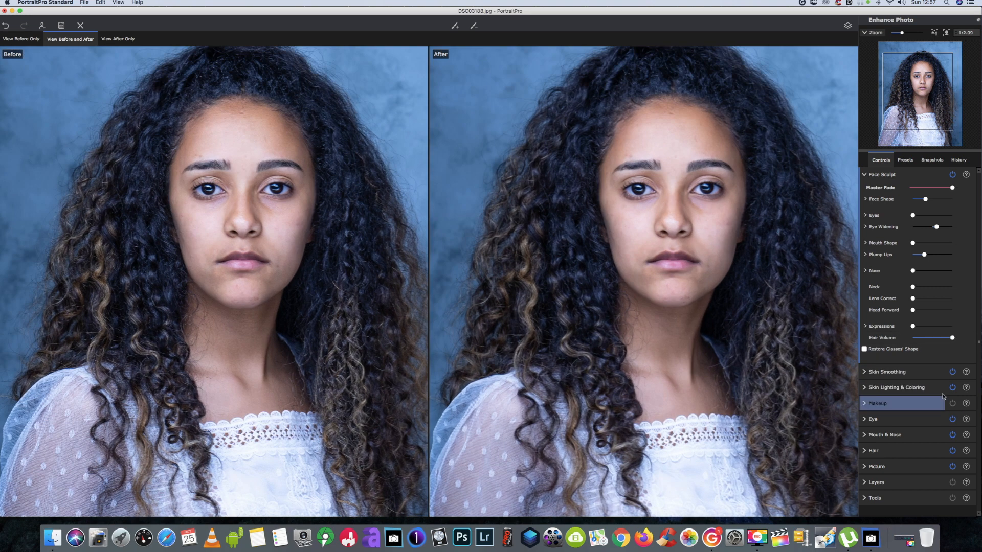
click(884, 373)
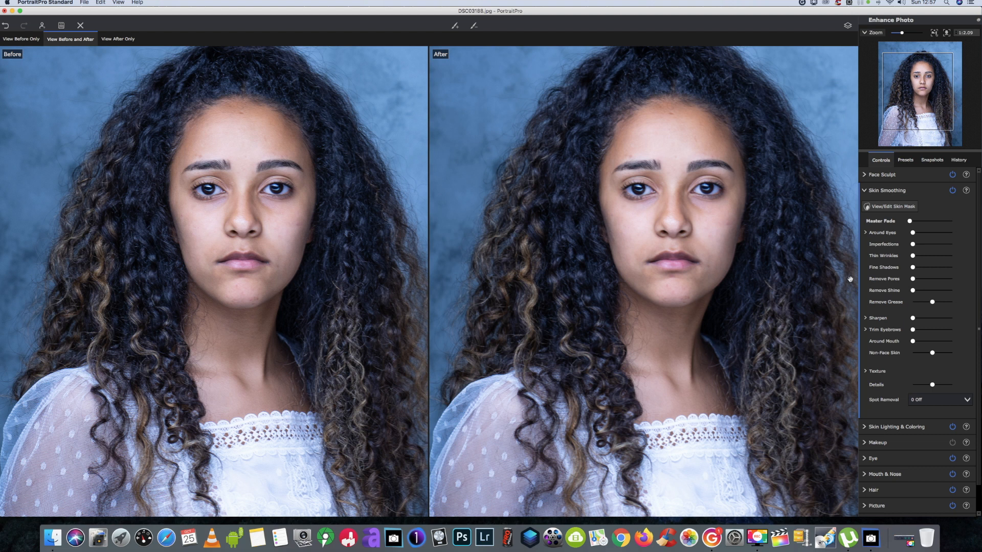
drag(915, 320, 923, 321)
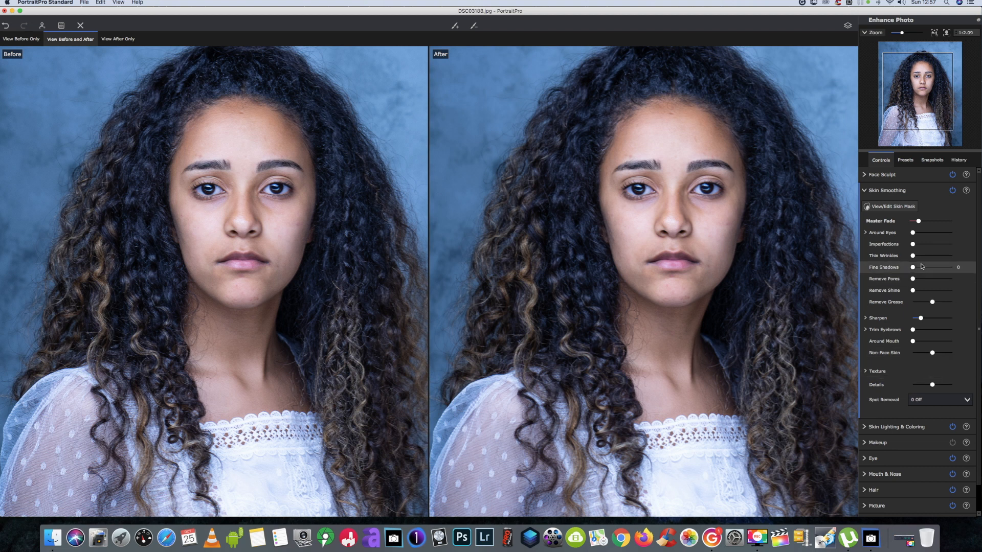
click(920, 319)
Step: Raise Around Eyes and Imperfections smoothing to about a third, and add slight Thin Wrinkles and Remove Pores amounts
drag(917, 235, 917, 257)
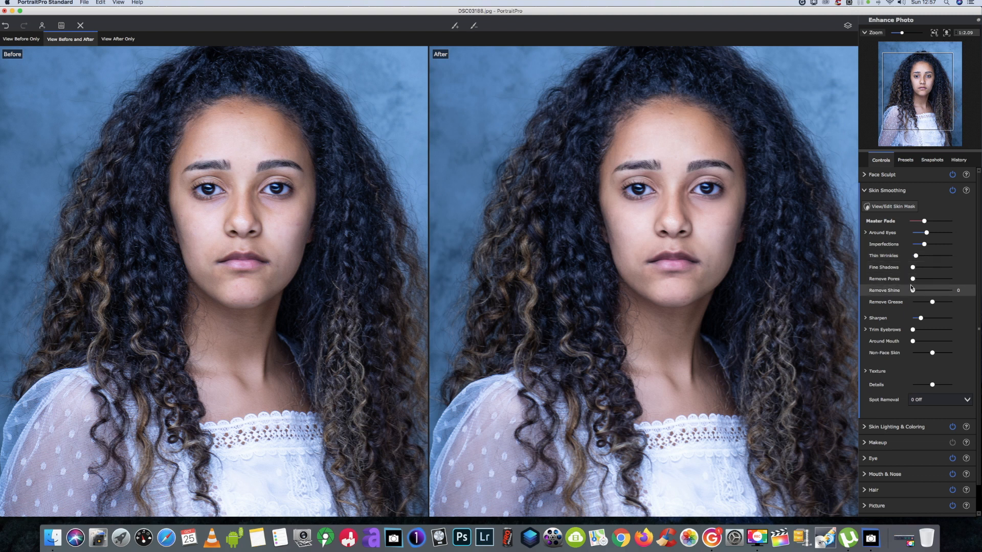
drag(913, 279, 919, 282)
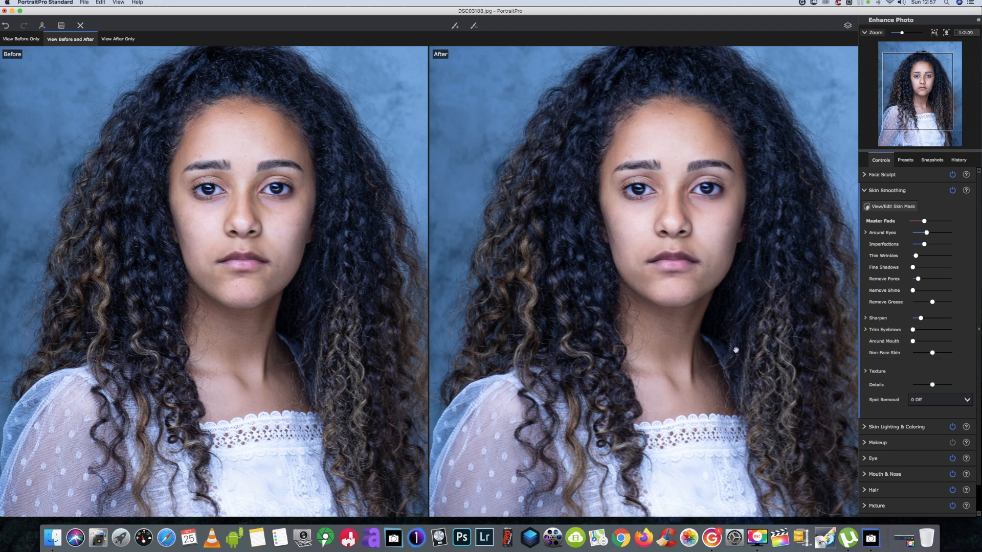
scroll(747, 350, down, 3)
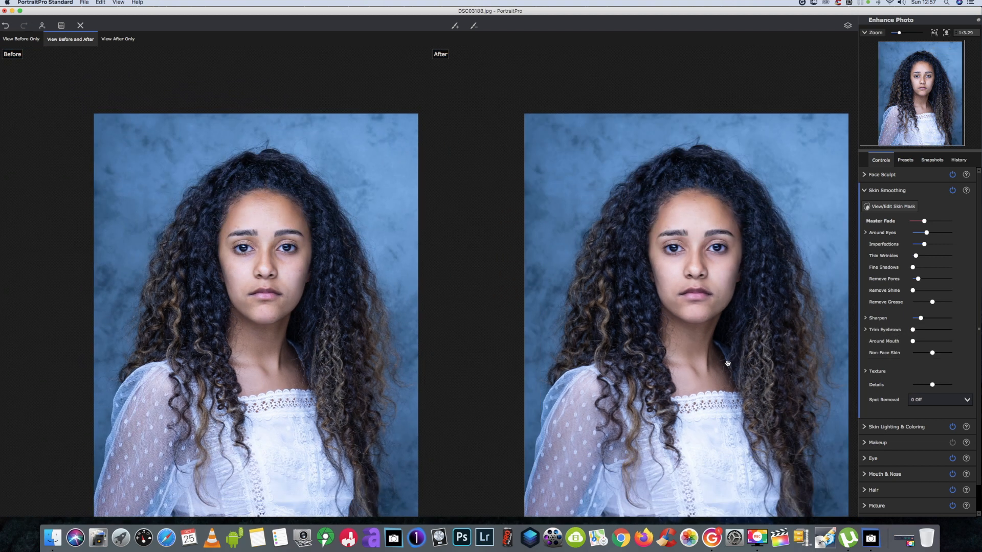
Step: Inspect the smoothed skin up close and raise the skin Details amount to its maximum
scroll(728, 363, up, 3)
scroll(728, 363, down, 3)
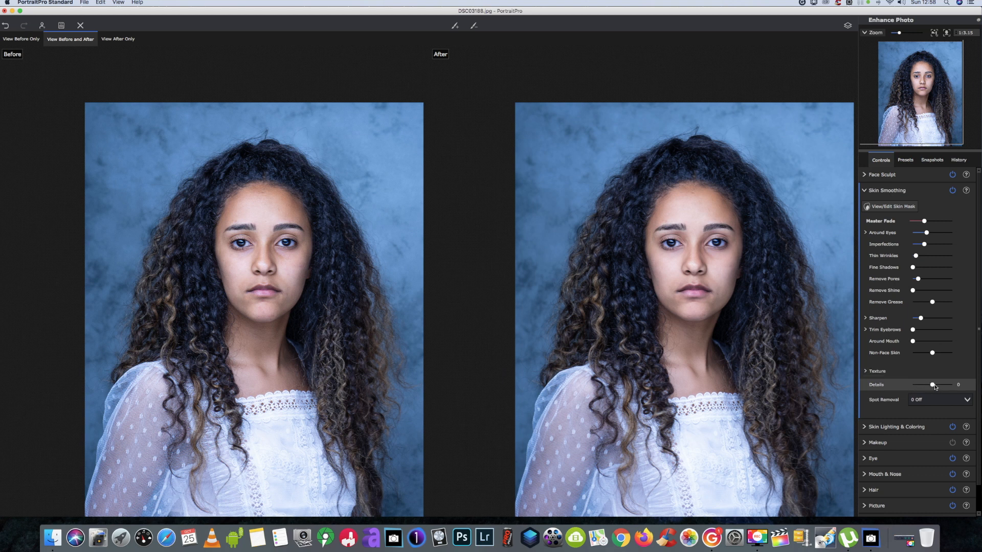
drag(936, 386, 928, 415)
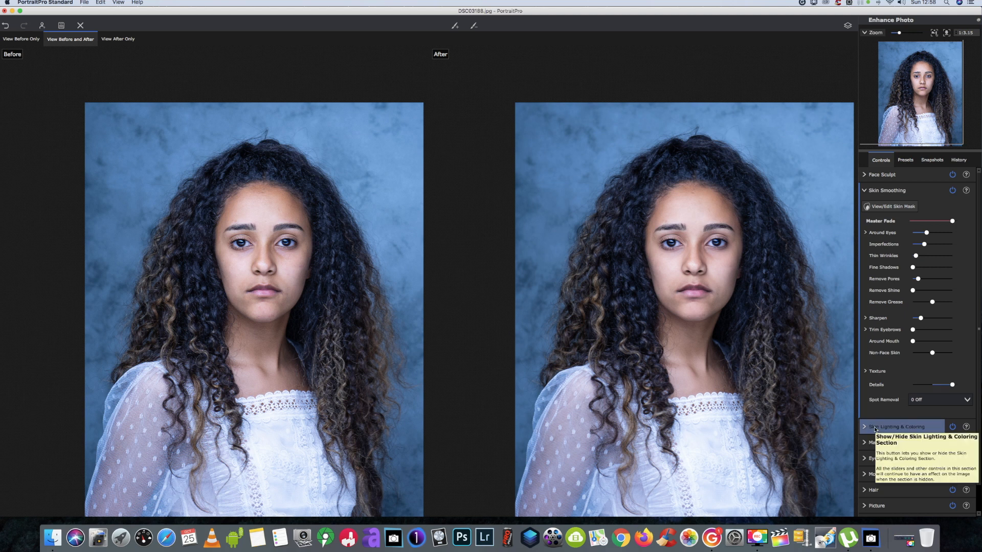
Step: Add a light amount of Lipstick in the Makeup controls and check the lips up close
click(876, 443)
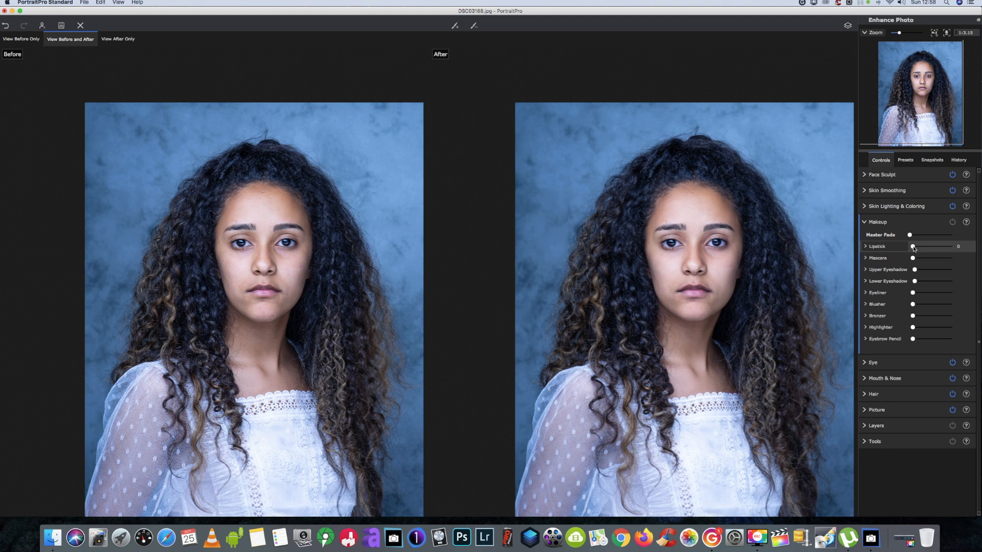
drag(913, 248, 919, 248)
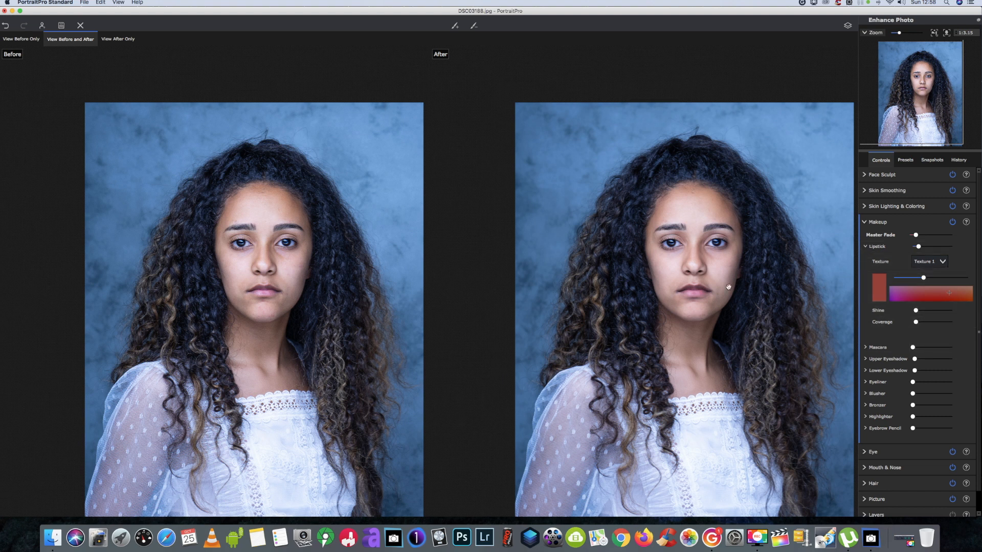
scroll(681, 258, up, 1)
scroll(682, 258, up, 1)
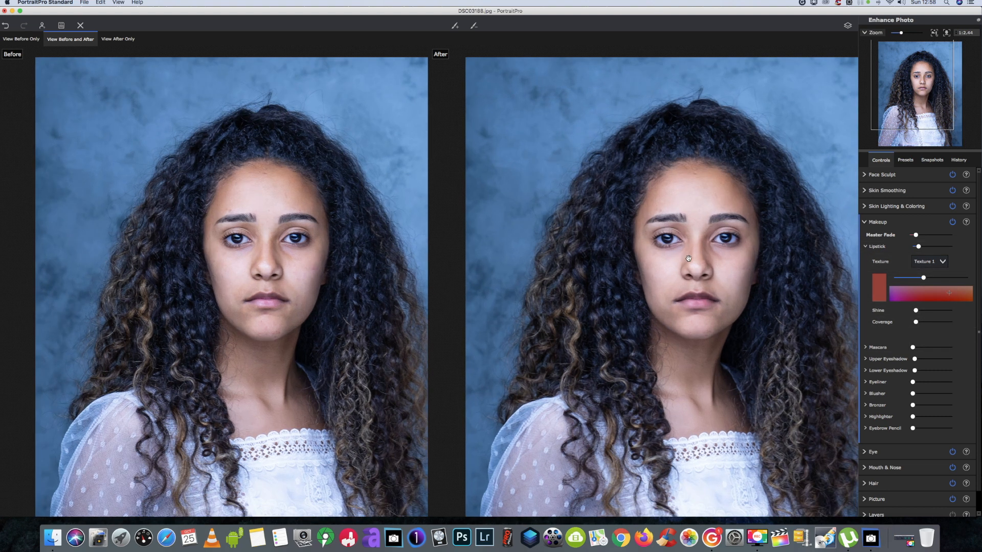
Step: Set Mascara to 62 and inspect the lashes on the enhanced portrait
drag(913, 349, 938, 351)
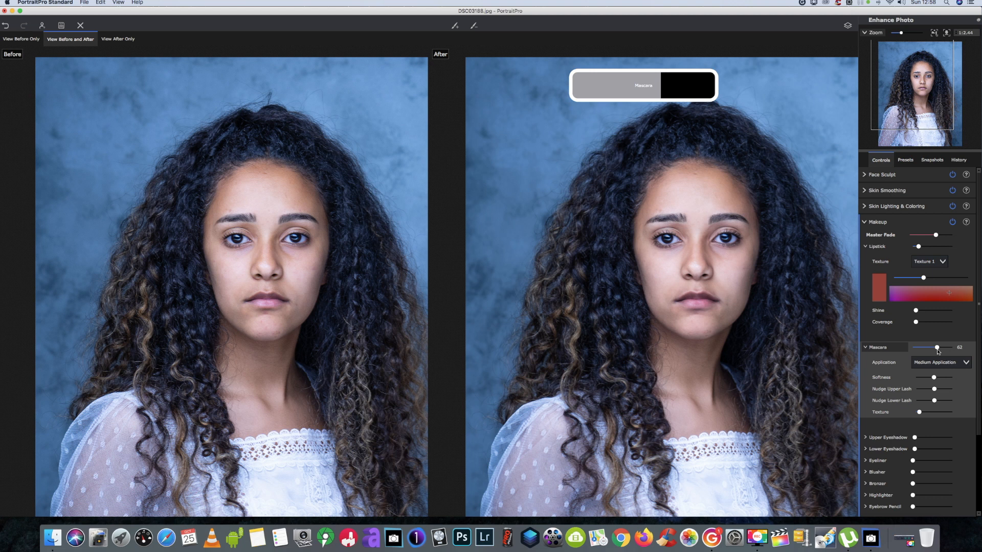
drag(939, 351, 939, 352)
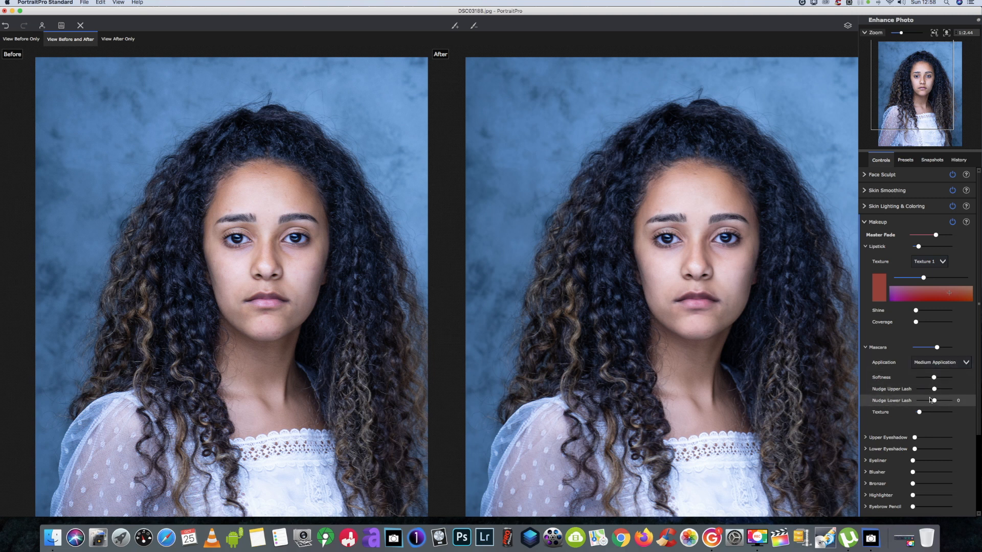
scroll(726, 247, up, 1)
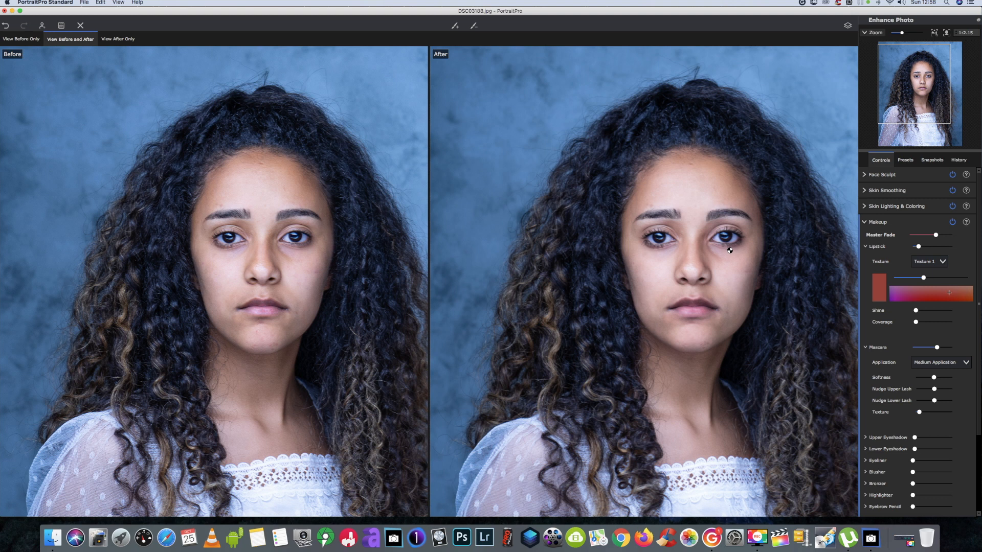
scroll(726, 247, down, 2)
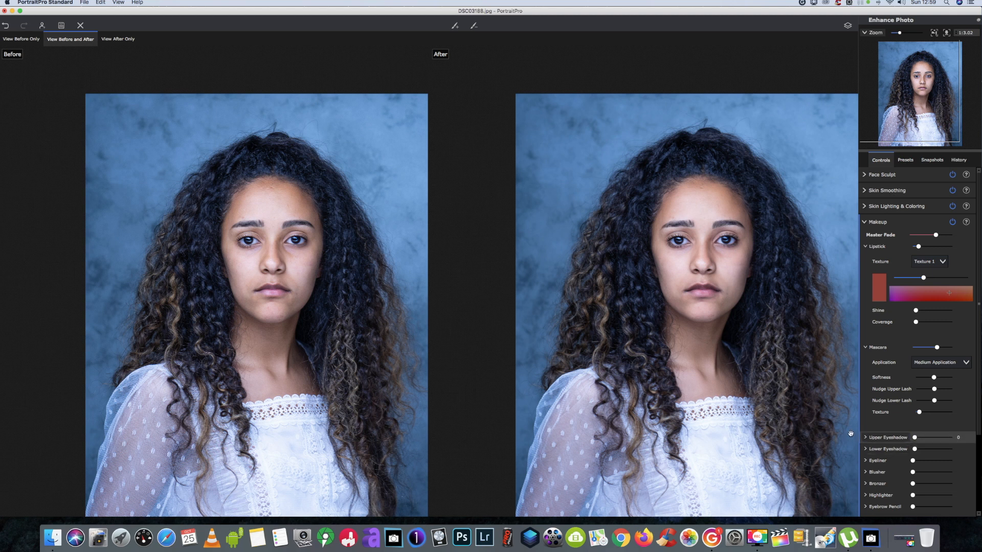
Step: Apply Eyeliner at about two thirds of its range in the Makeup controls
scroll(905, 445, down, 1)
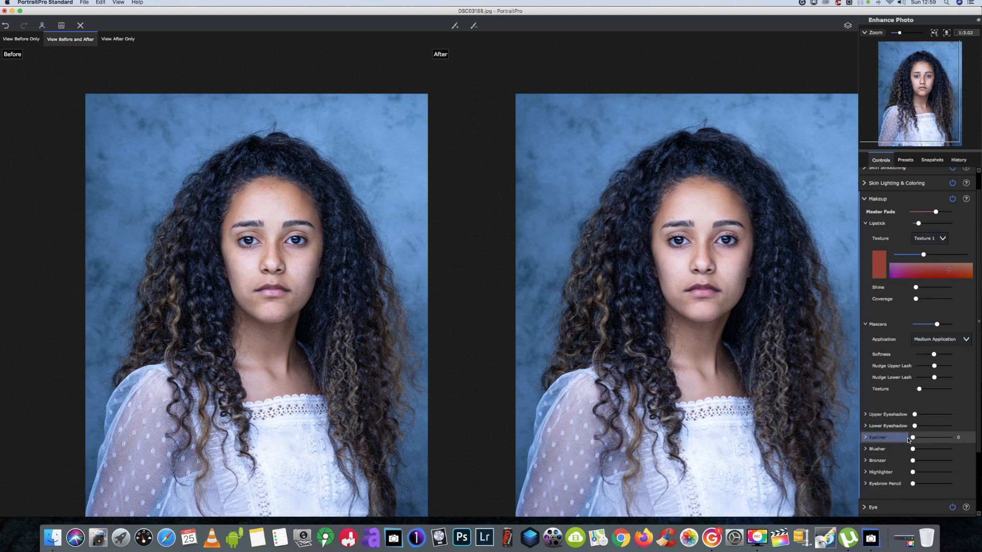
drag(914, 439, 943, 433)
scroll(856, 432, down, 1)
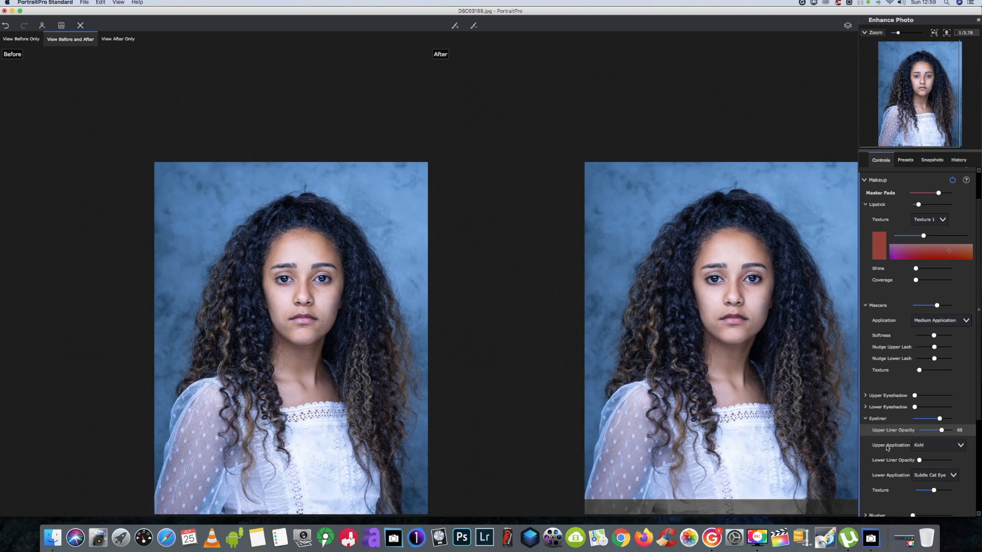
scroll(977, 379, down, 4)
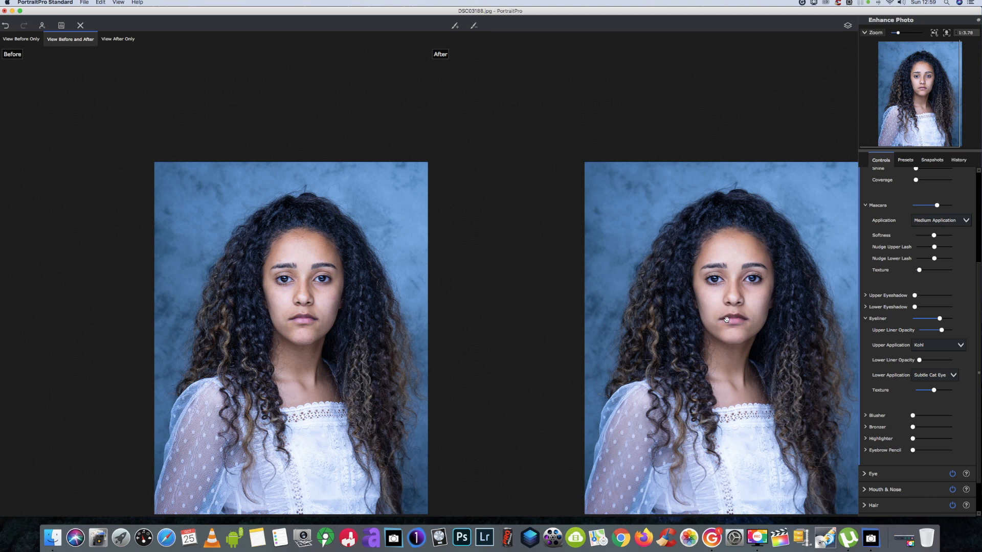
Step: Set Blusher to 43 and postpone the computer's update restart with a reminder for tomorrow
mouse_move(914, 417)
mouse_down()
mouse_move(937, 418)
mouse_move(898, 417)
mouse_move(931, 418)
mouse_up()
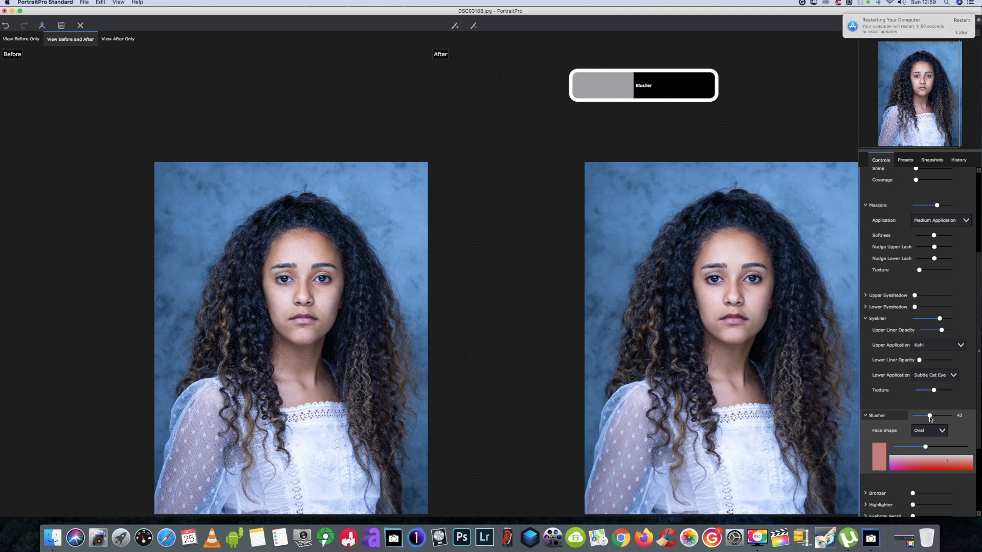
click(965, 34)
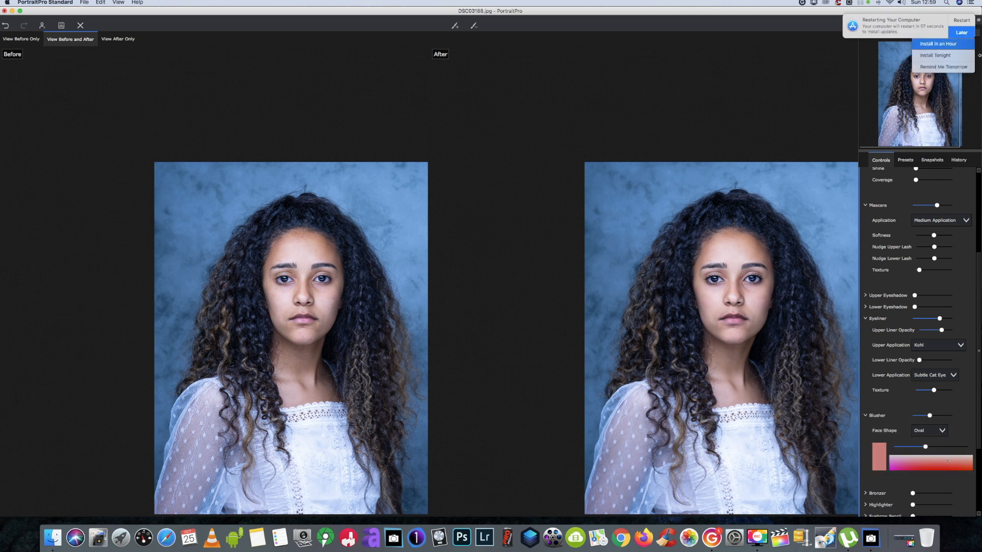
click(948, 67)
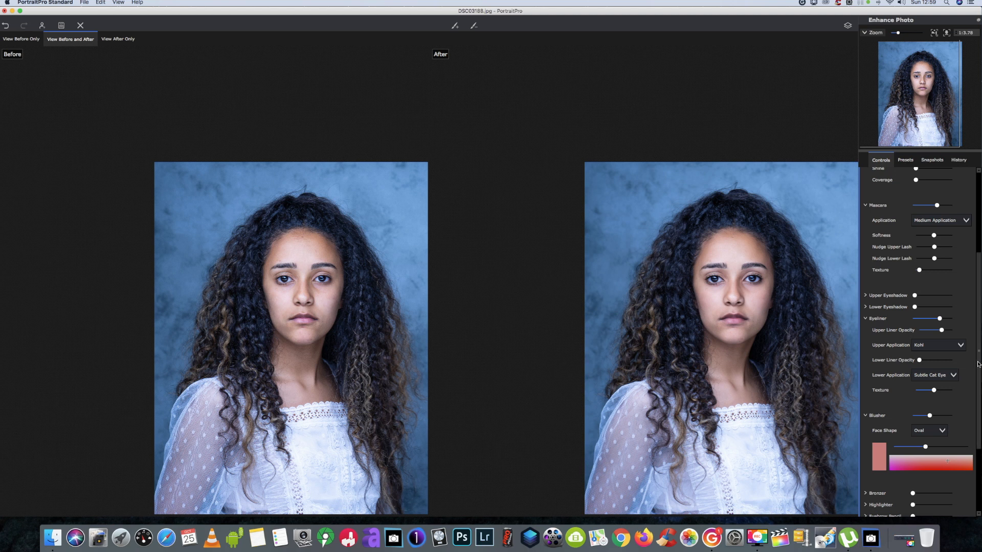
scroll(916, 373, down, 5)
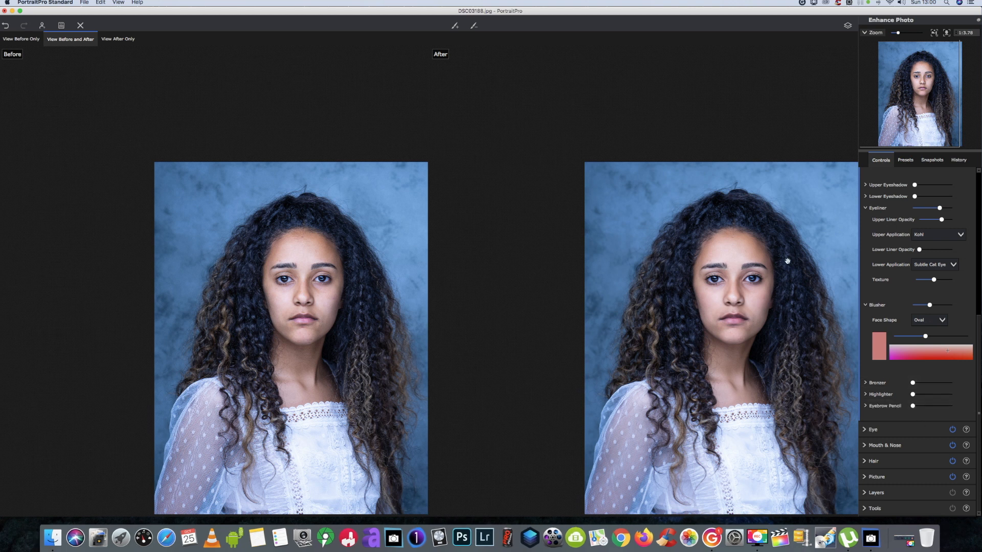
Step: In the Eye controls, set Whiten Eyes to 17 and raise Clean Eyes to about a quarter of its range
click(888, 431)
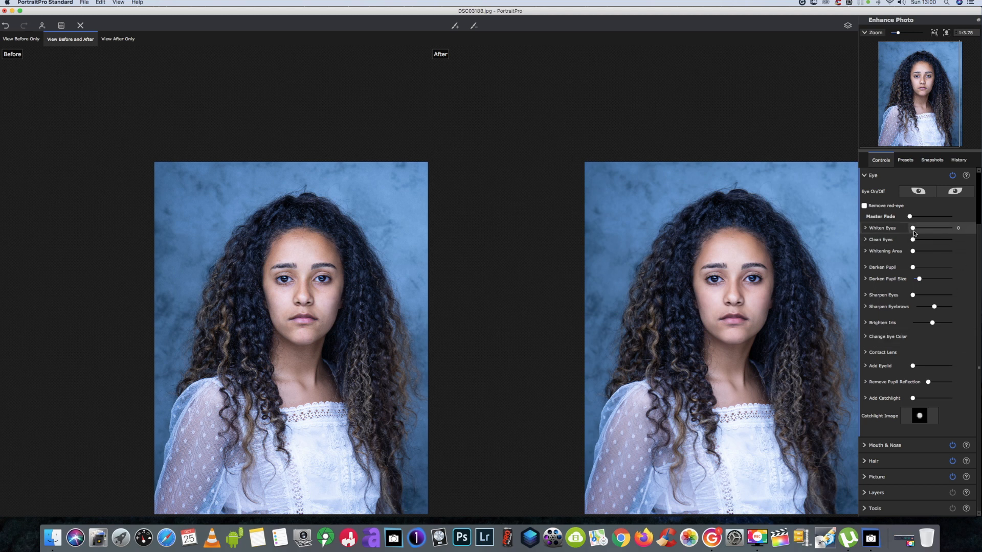
drag(915, 233, 919, 231)
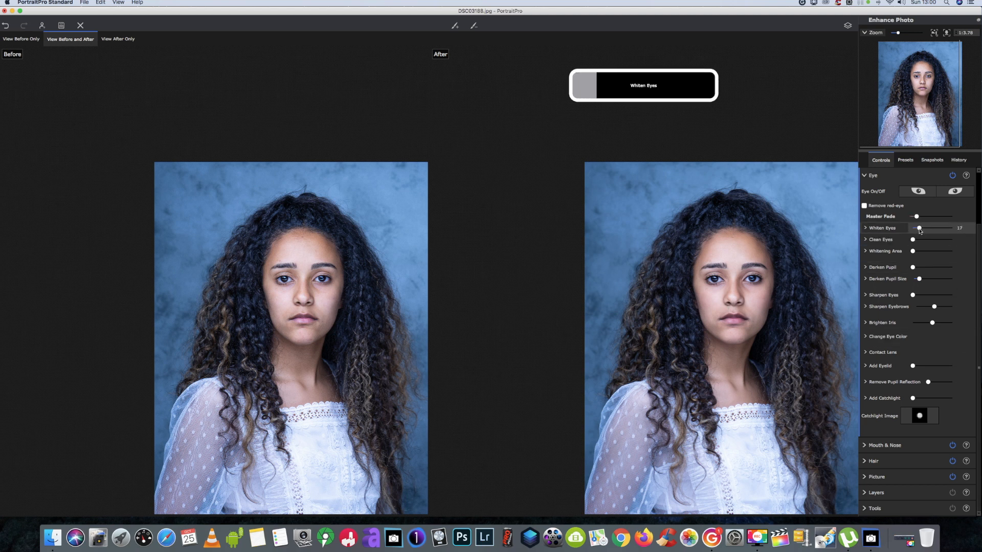
drag(914, 241, 924, 241)
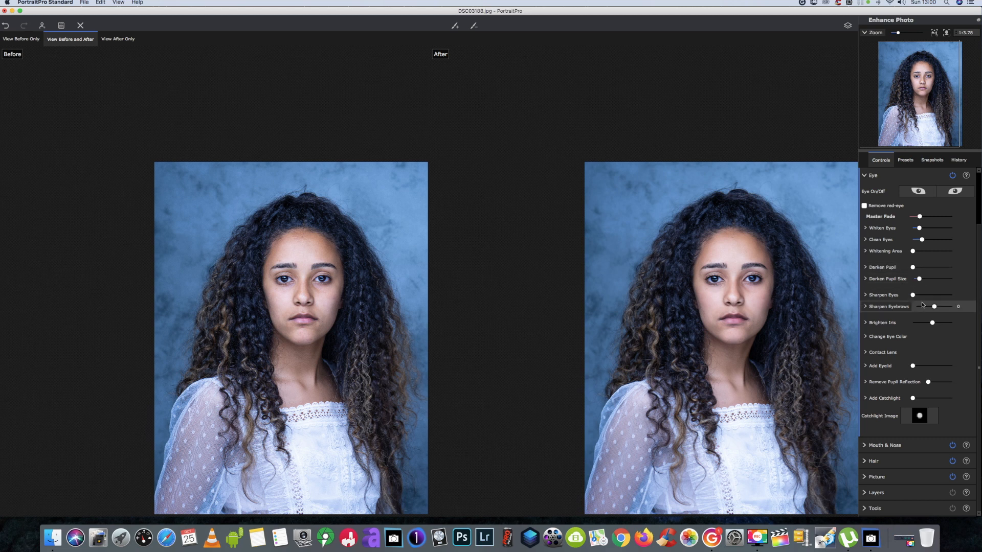
Step: Raise Sharpen Eyes slightly, increase Brighten Iris moderately, and compare the eyes before and after
drag(914, 296, 922, 298)
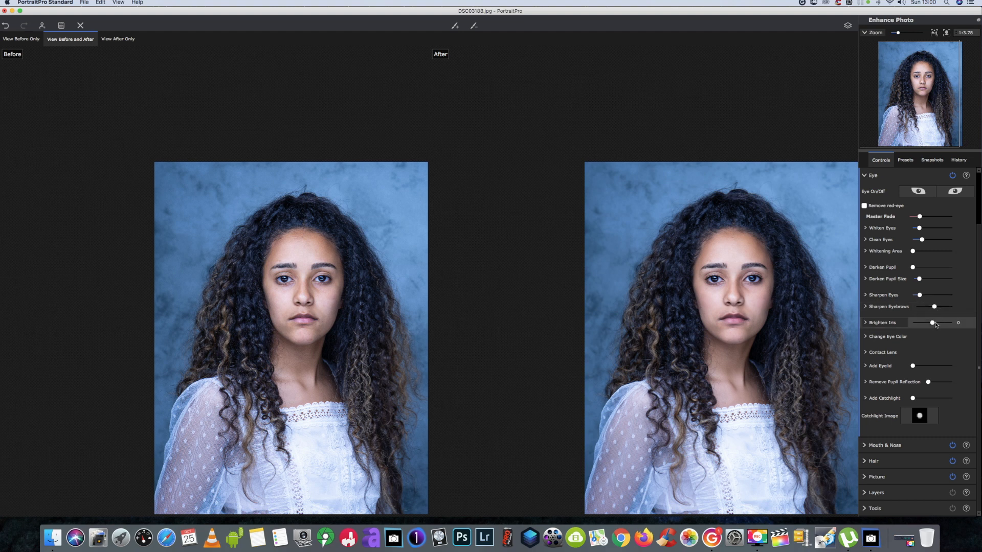
drag(932, 323, 942, 325)
mouse_move(272, 326)
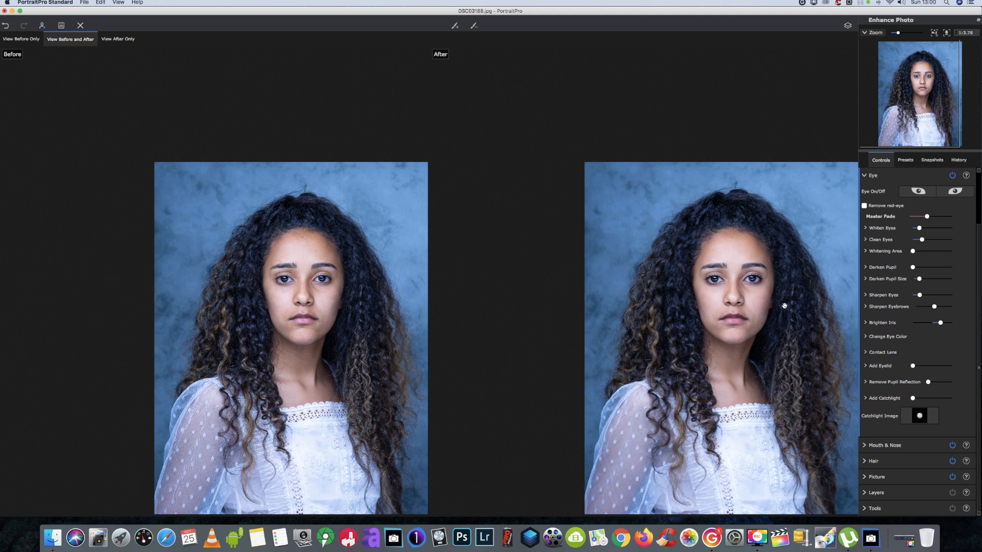
scroll(744, 337, up, 2)
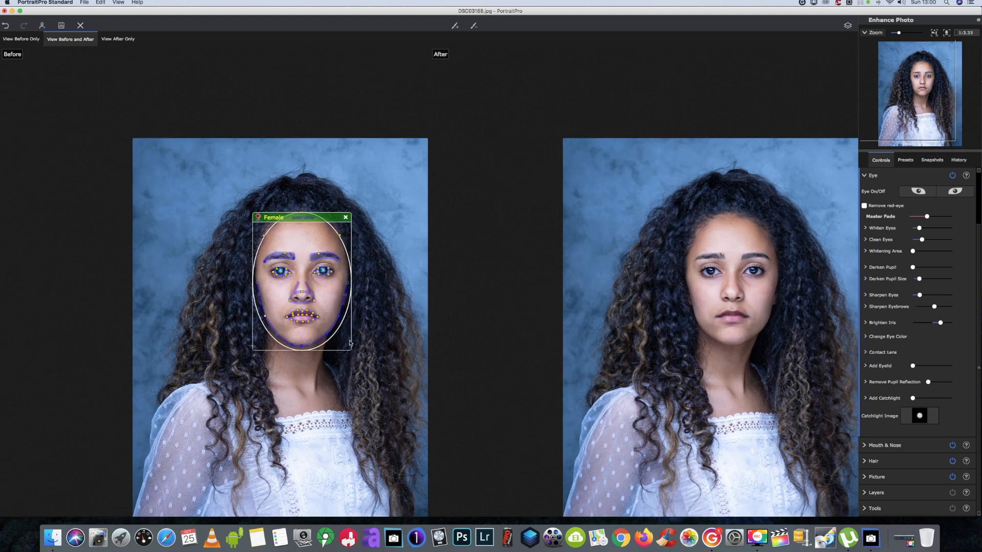
scroll(801, 331, down, 2)
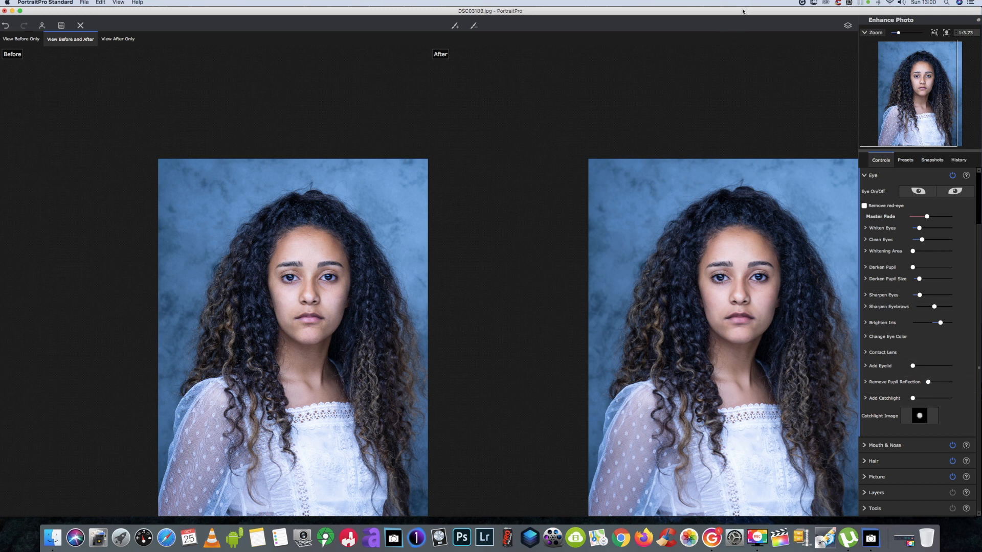
Step: Nudge the editing window sideways and widen it to the edge of the screen
drag(744, 12, 741, 11)
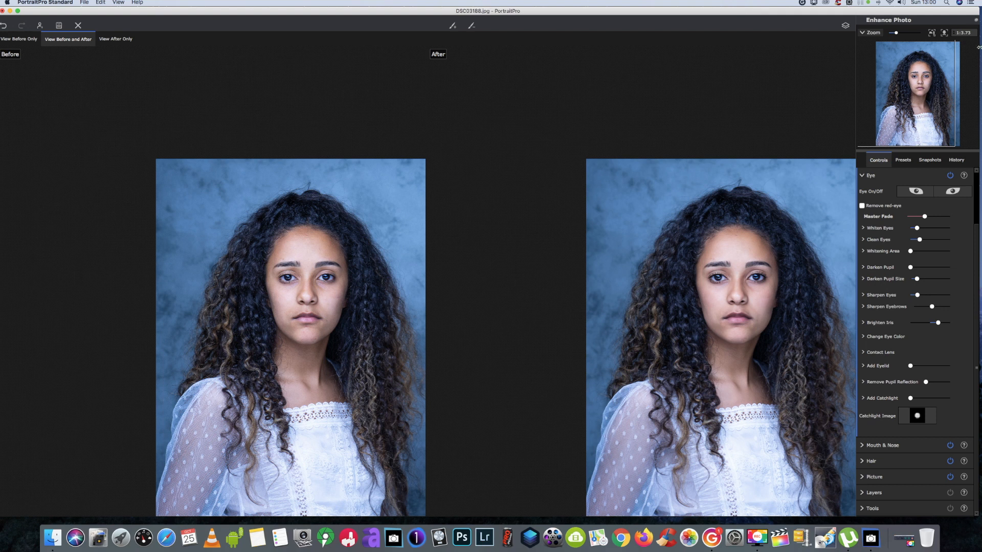
drag(980, 47, 981, 48)
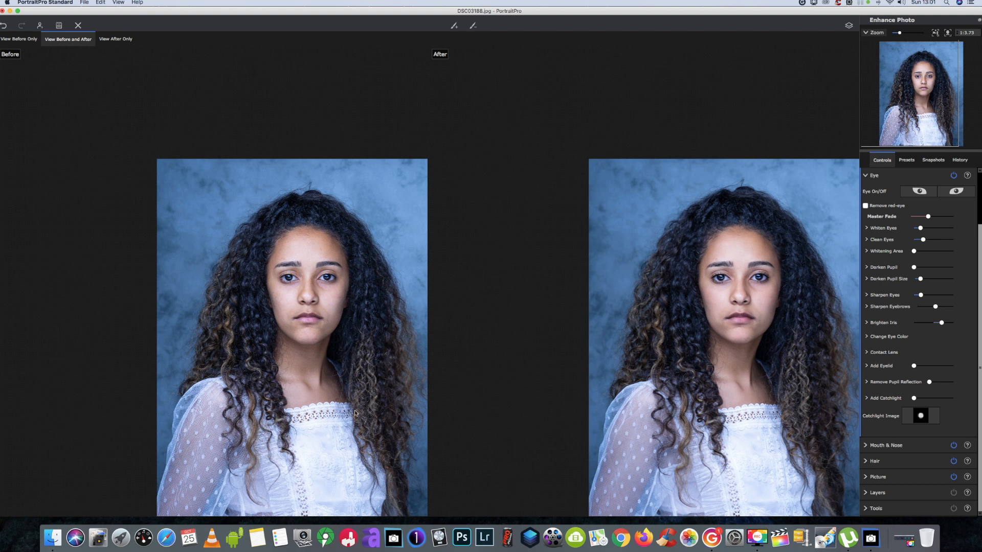
Step: Set Lip Saturation to 100 in the Mouth & Nose controls
click(901, 452)
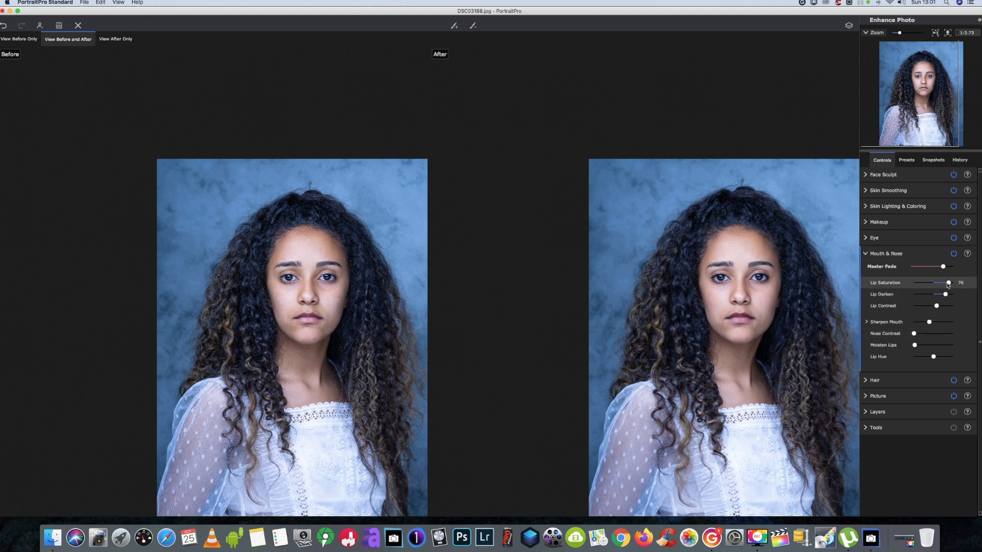
mouse_move(948, 284)
mouse_down()
mouse_move(917, 287)
mouse_move(955, 284)
mouse_up()
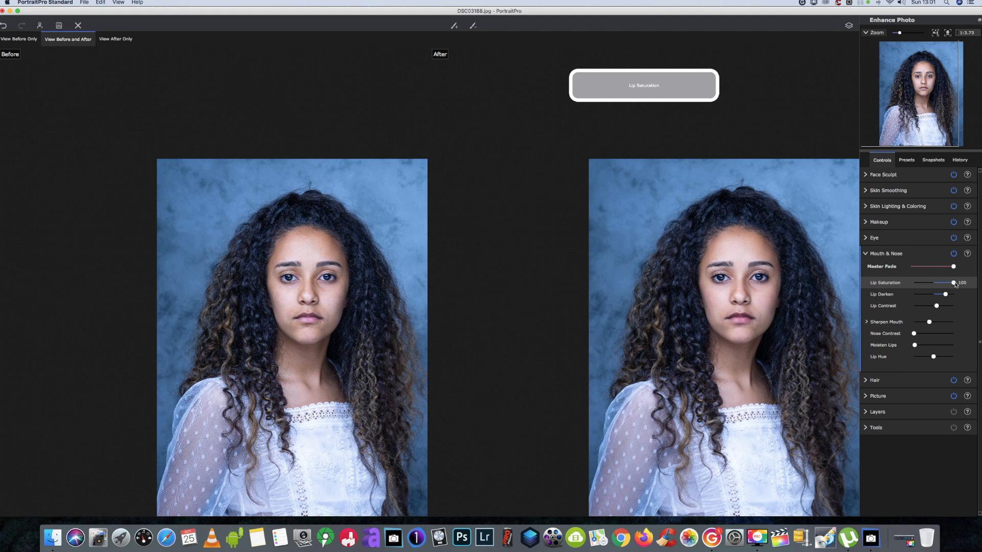
Step: Reduce Lip Darken to a slight amount and raise Moisten Lips a little
drag(945, 295, 939, 296)
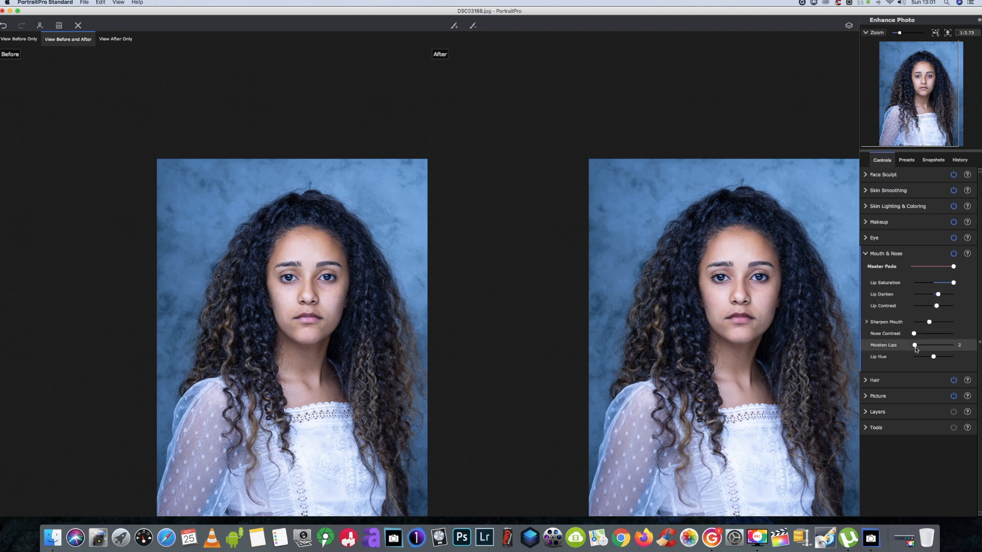
scroll(790, 344, up, 2)
drag(914, 346, 921, 347)
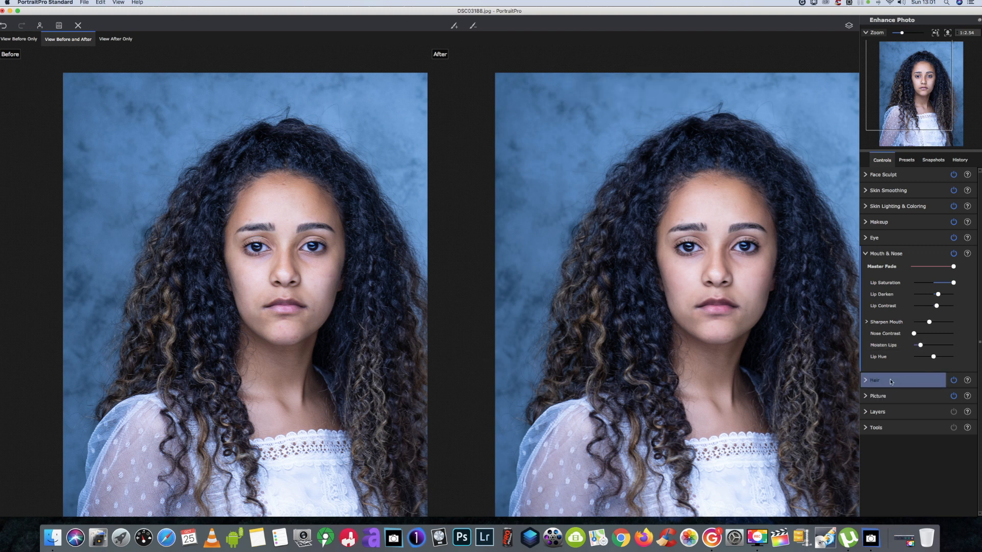
Step: In Skin Lighting & Coloring, raise Left Shadow to just under half and Right Shadow to 33, and move the light higher on the head model
scroll(778, 344, down, 3)
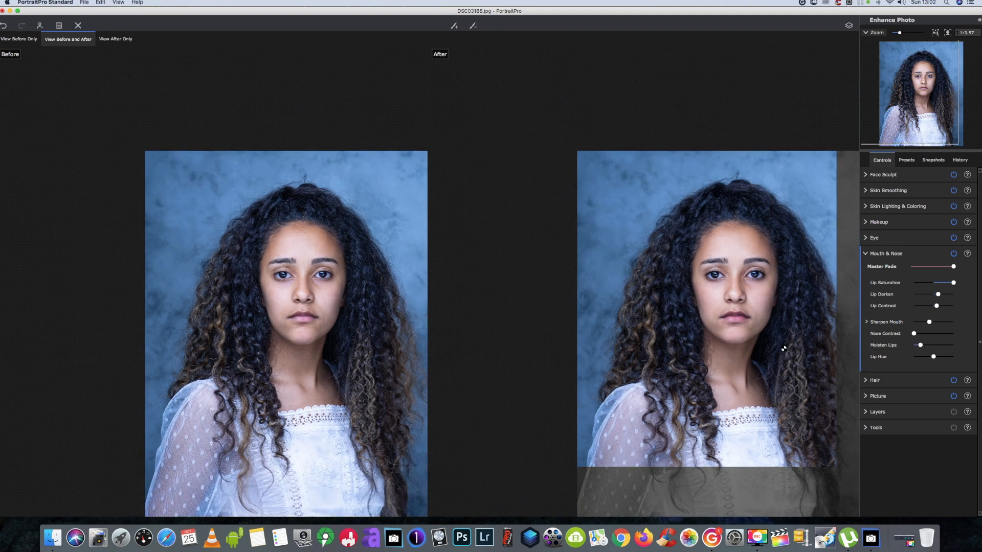
click(868, 255)
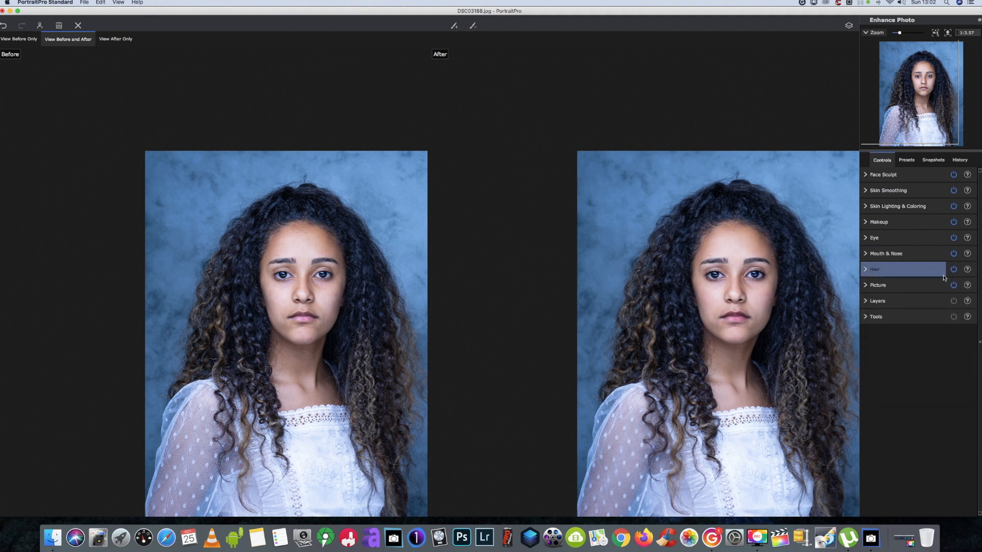
click(868, 207)
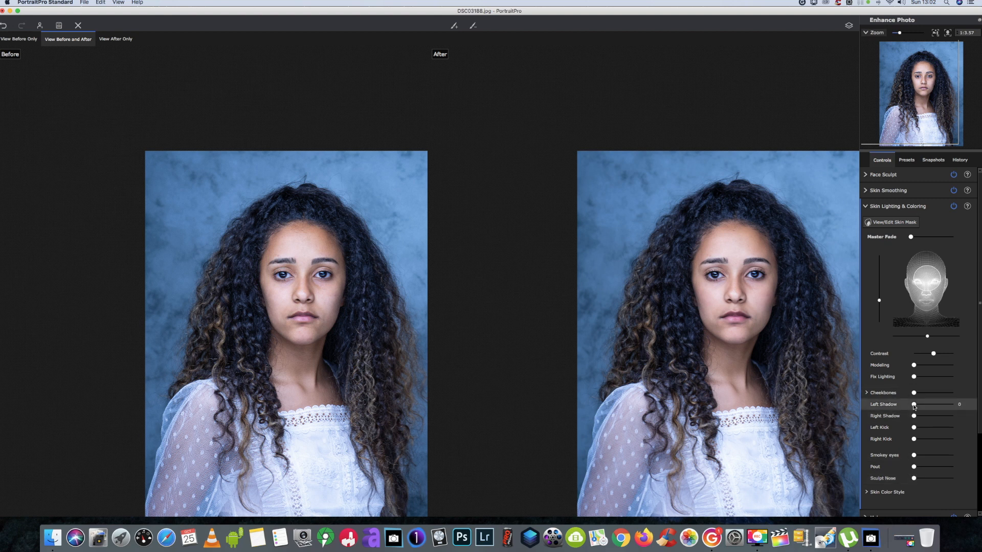
mouse_move(915, 407)
mouse_down()
mouse_move(933, 408)
mouse_move(927, 418)
mouse_up()
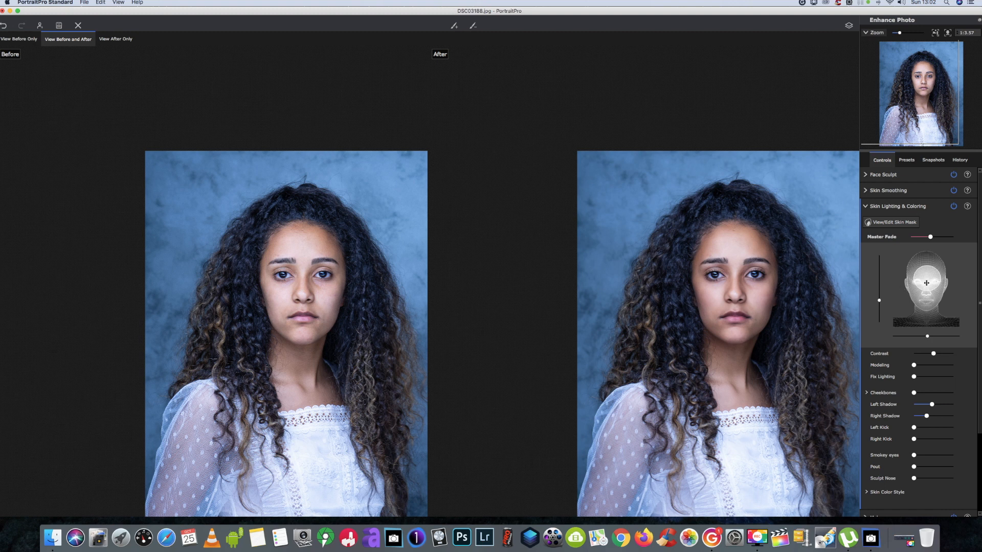
mouse_move(926, 283)
mouse_down()
mouse_move(905, 289)
mouse_move(950, 289)
mouse_move(913, 289)
mouse_move(946, 287)
mouse_move(927, 268)
mouse_up()
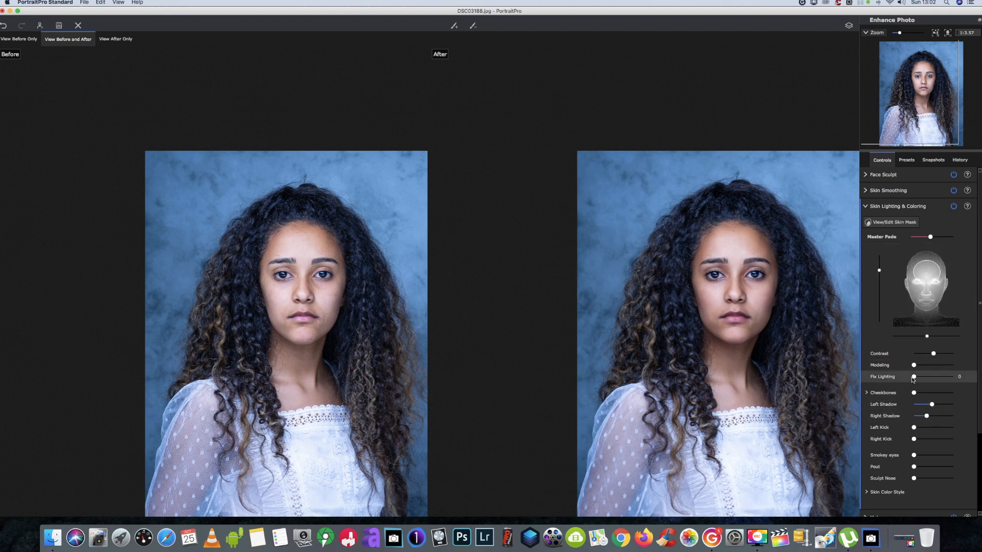
Step: Try Fix Lighting at 100 on the face and return it to 0
drag(916, 377, 846, 378)
click(962, 377)
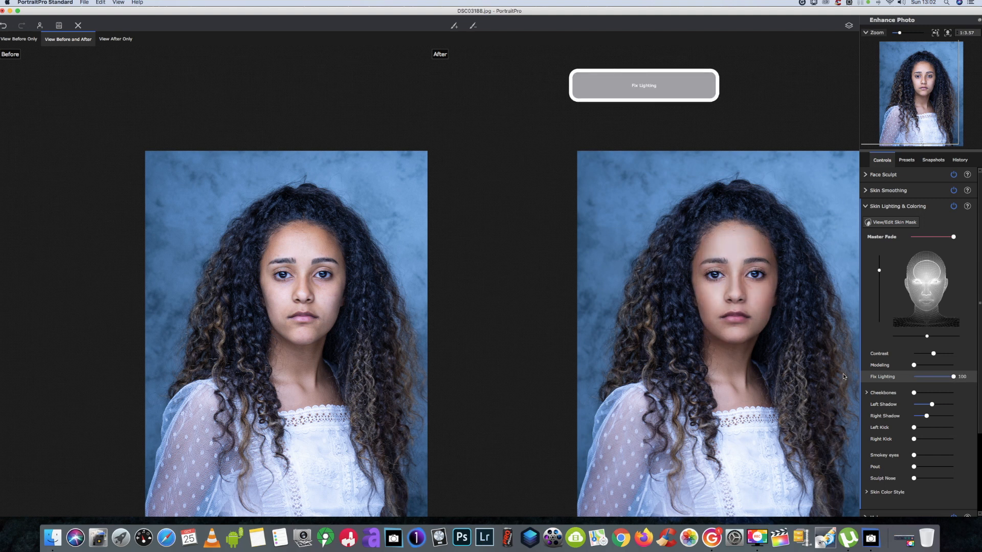
drag(975, 378, 854, 380)
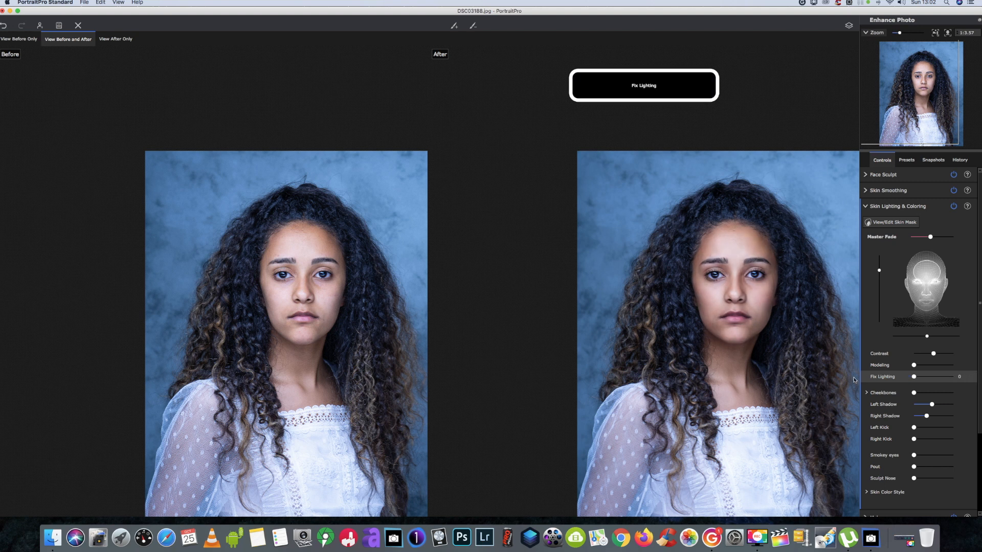
Step: Raise Modeling to a moderate amount, shift the light direction slightly higher, and compare the portrait before and after
mouse_move(915, 365)
mouse_down()
mouse_move(930, 367)
mouse_move(885, 369)
mouse_move(940, 367)
mouse_move(900, 369)
mouse_move(930, 368)
mouse_up()
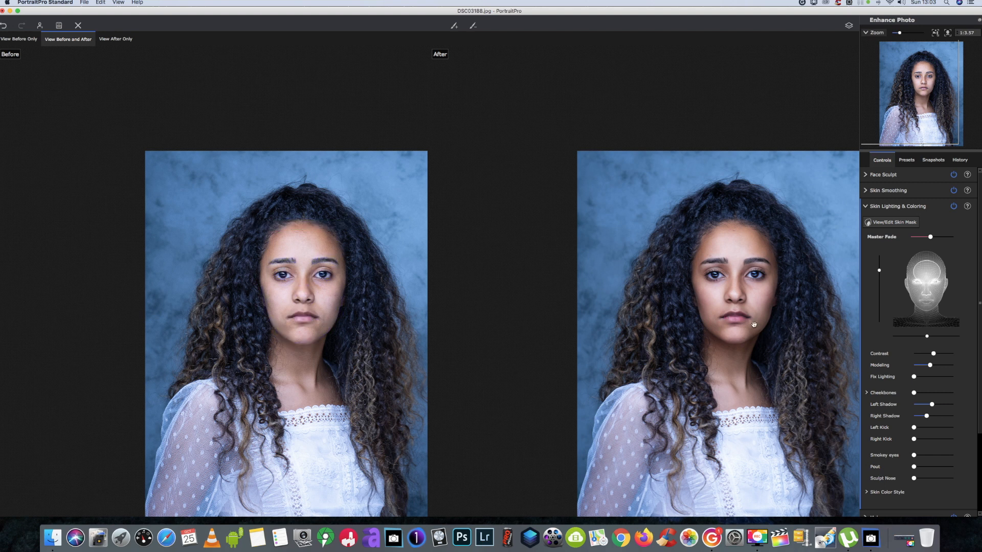
mouse_move(926, 276)
mouse_down()
mouse_move(935, 261)
mouse_move(914, 267)
mouse_move(927, 266)
mouse_up()
scroll(610, 317, down, 1)
scroll(610, 317, down, 2)
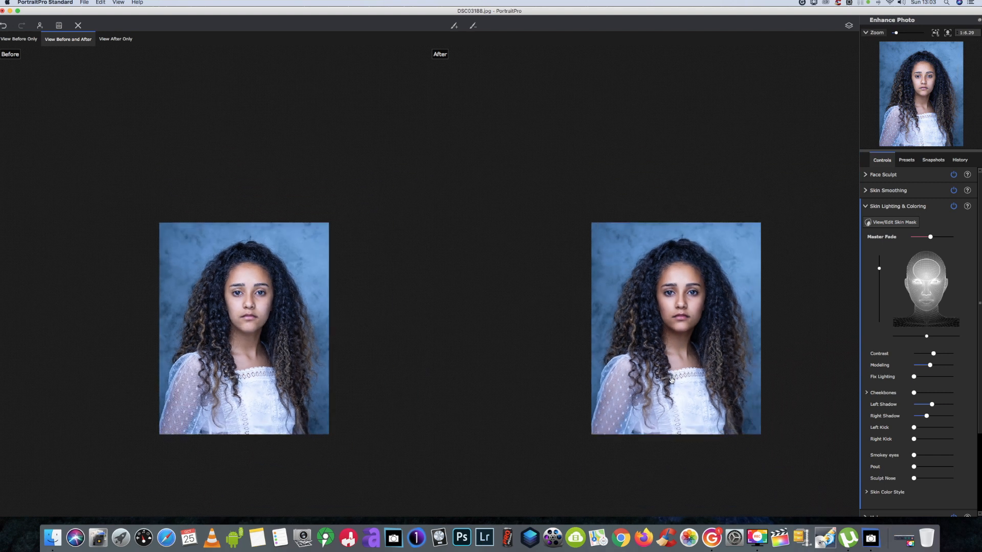
scroll(671, 380, up, 1)
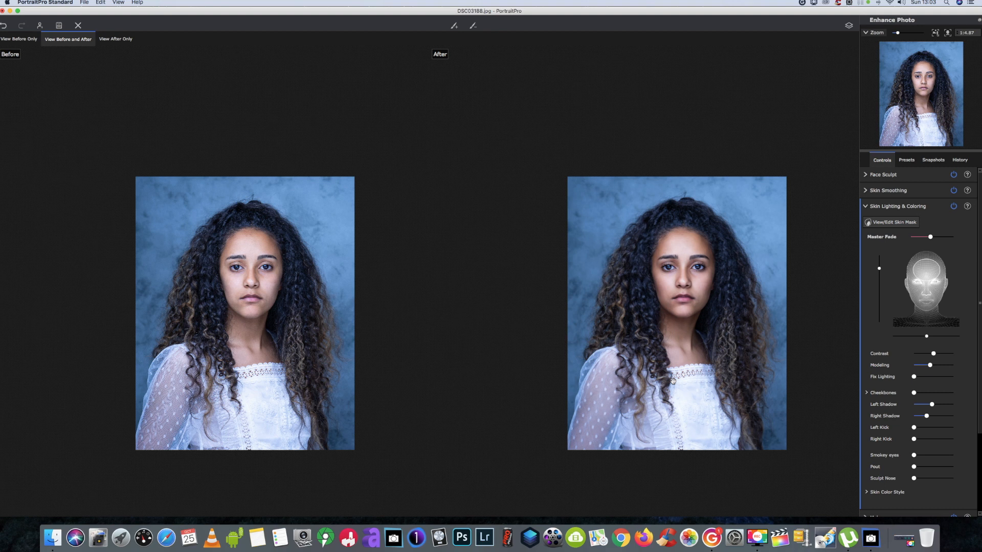
scroll(673, 382, up, 1)
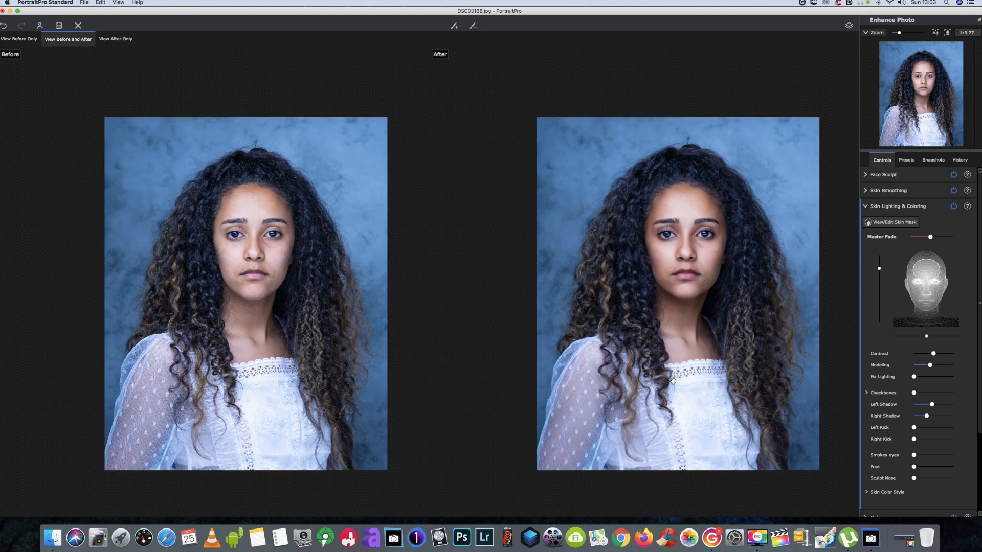
scroll(673, 381, down, 1)
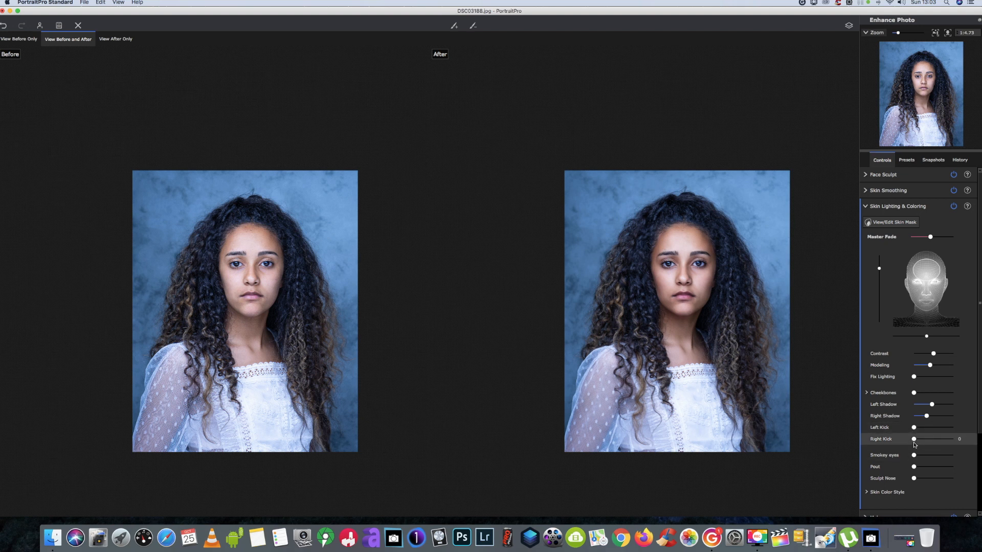
Step: Test the Right Kick lighting and return it to 0, and raise Pout to just under half
drag(931, 440, 892, 434)
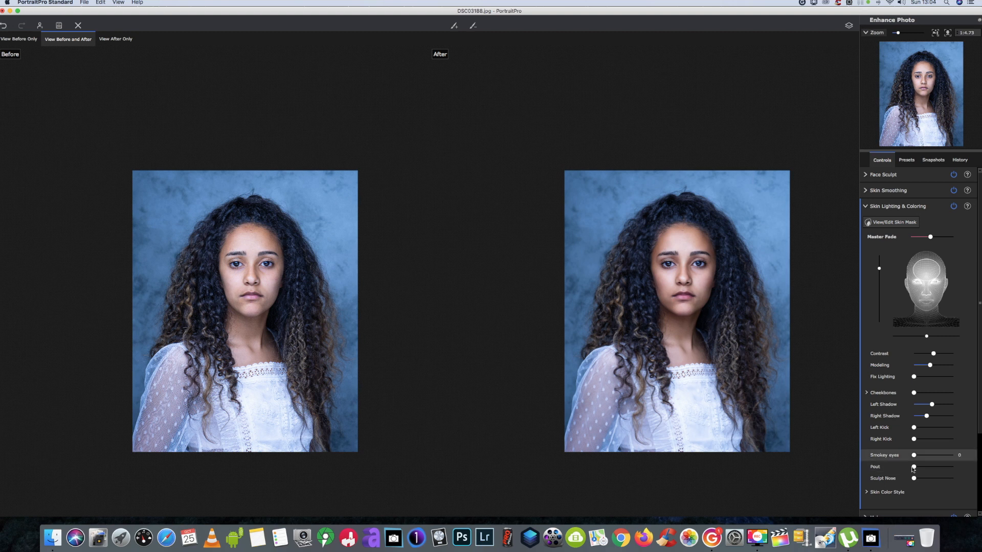
mouse_move(915, 467)
mouse_down()
mouse_move(935, 467)
mouse_move(866, 467)
mouse_move(924, 467)
mouse_up()
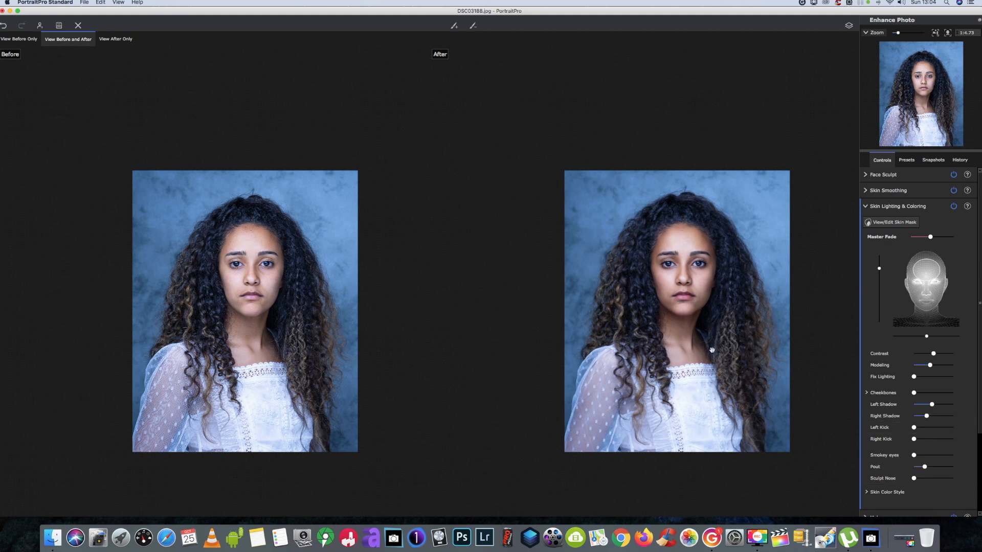
drag(925, 467, 862, 456)
Step: Raise Smokey eyes to about 40 and compare the face before and after
mouse_move(916, 457)
mouse_down()
mouse_move(950, 463)
mouse_move(930, 459)
mouse_up()
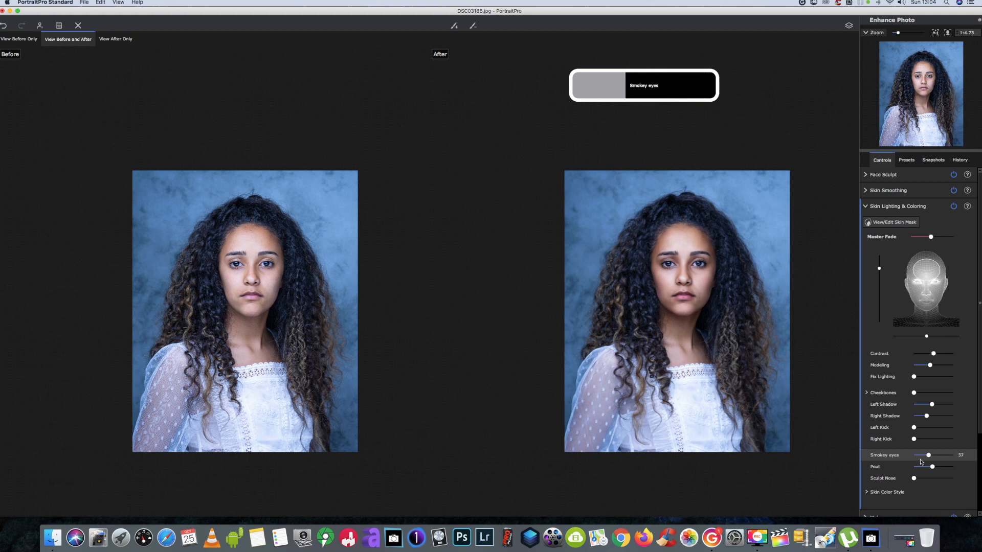
scroll(727, 304, up, 2)
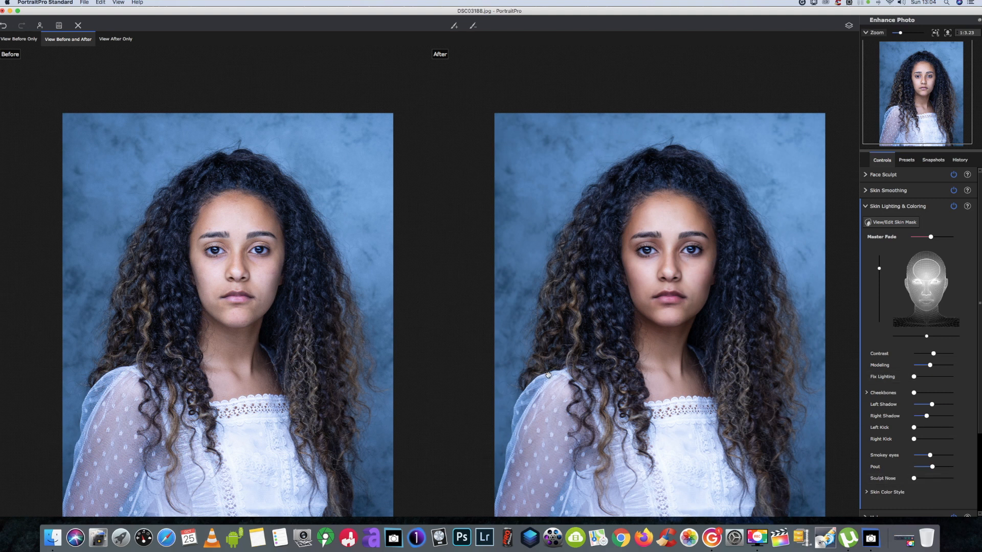
scroll(547, 375, down, 2)
scroll(631, 370, up, 1)
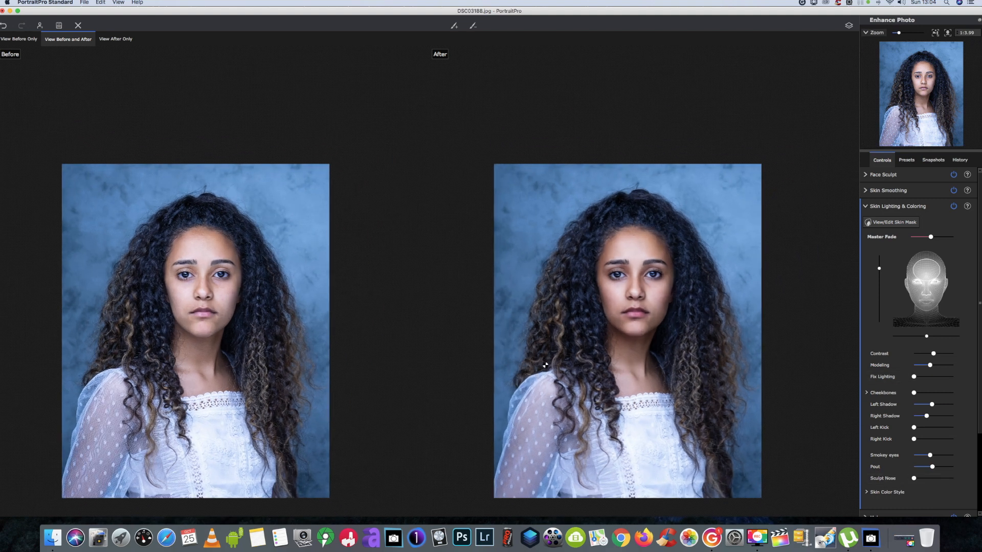
scroll(647, 389, up, 1)
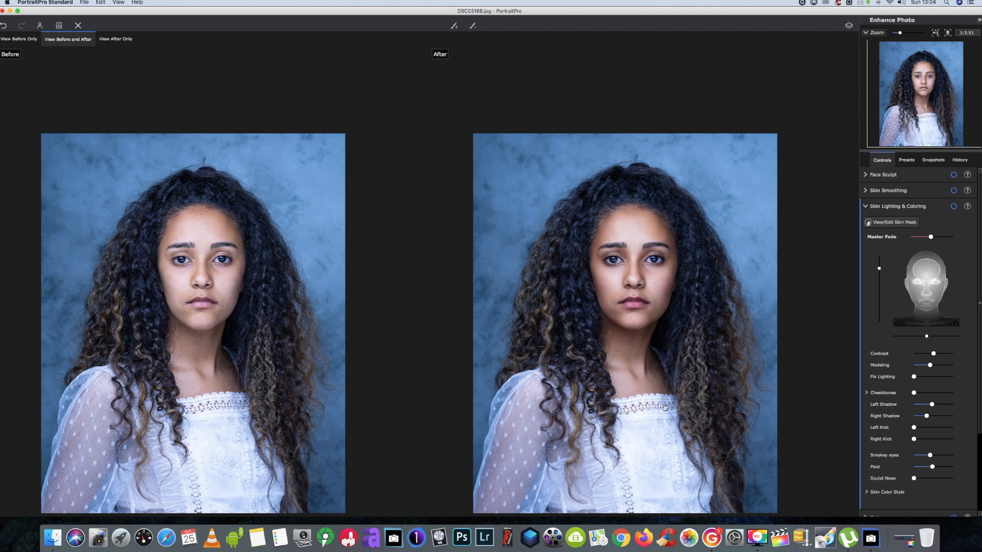
scroll(702, 366, down, 1)
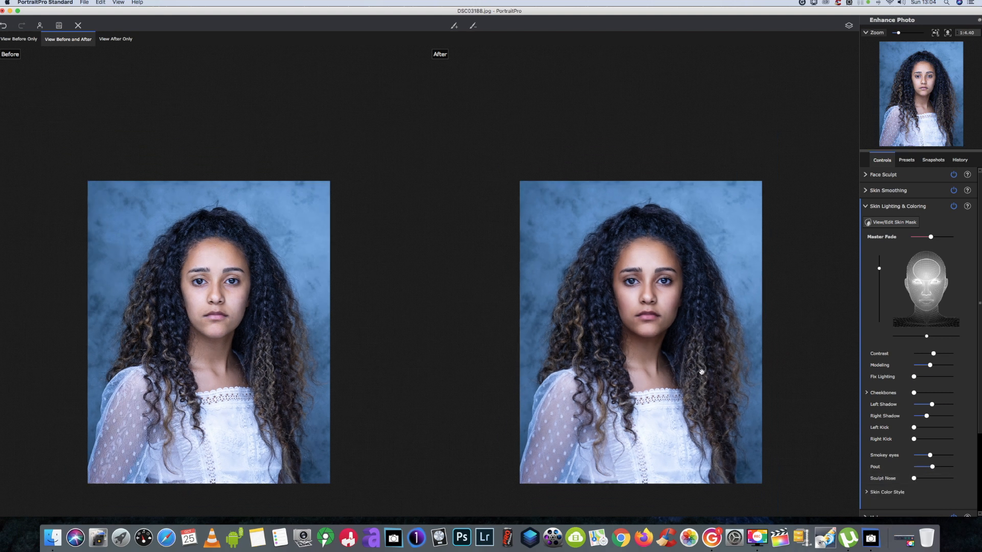
Step: Raise Sculpt Nose to about three quarters of its range in the skin lighting controls
mouse_move(915, 479)
mouse_down()
mouse_move(947, 485)
mouse_move(886, 474)
mouse_move(981, 479)
mouse_move(759, 477)
mouse_move(955, 494)
mouse_move(792, 484)
mouse_up()
mouse_move(915, 483)
mouse_down()
mouse_move(955, 481)
mouse_move(924, 482)
mouse_move(944, 481)
mouse_up()
scroll(723, 402, down, 3)
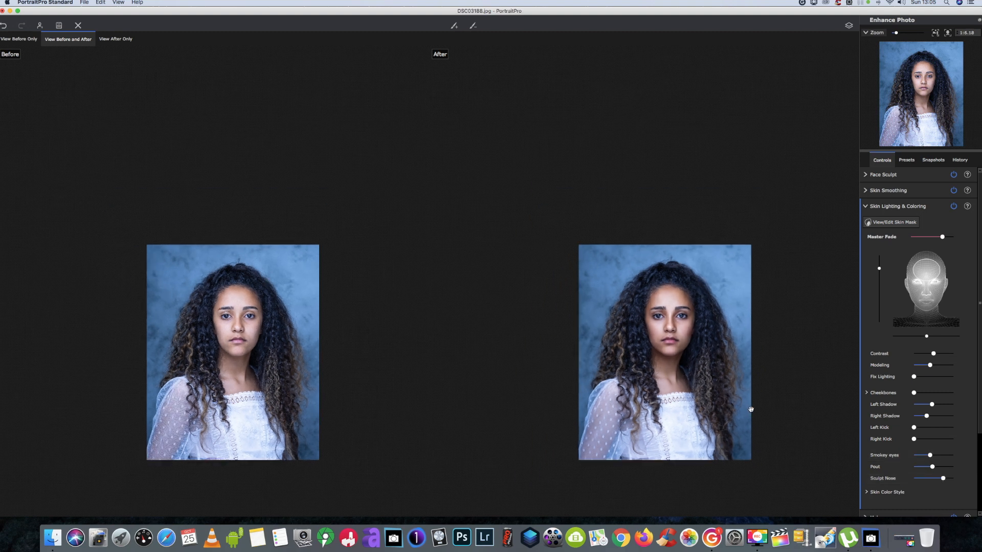
Step: Compare the original and retouched portraits at several magnifications and look through the remaining control sections
scroll(744, 412, up, 5)
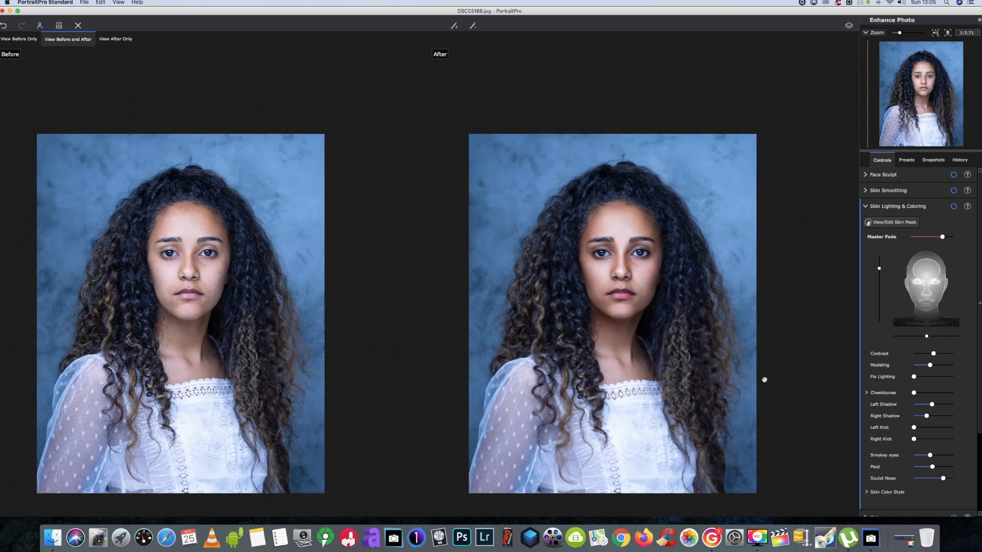
scroll(703, 359, down, 2)
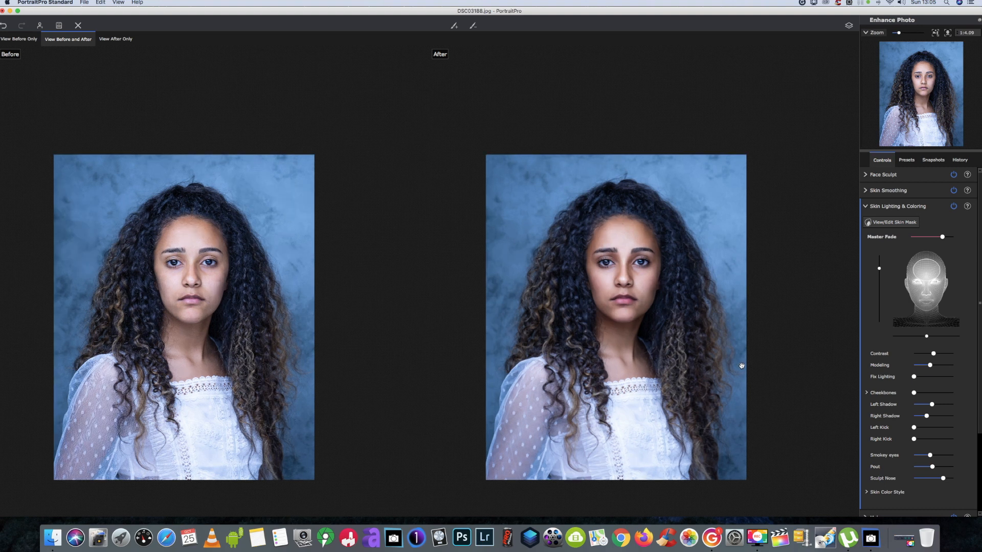
scroll(741, 365, down, 1)
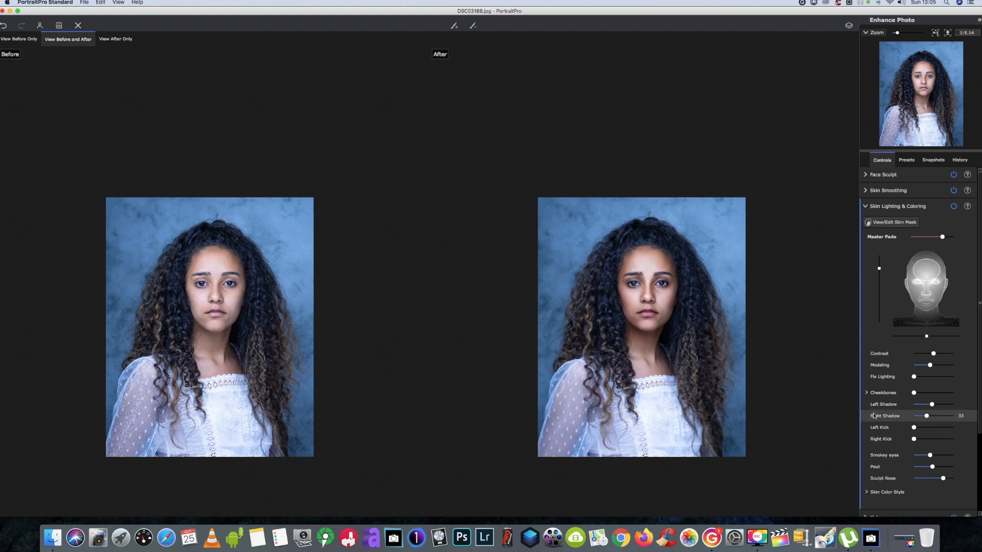
scroll(830, 410, up, 3)
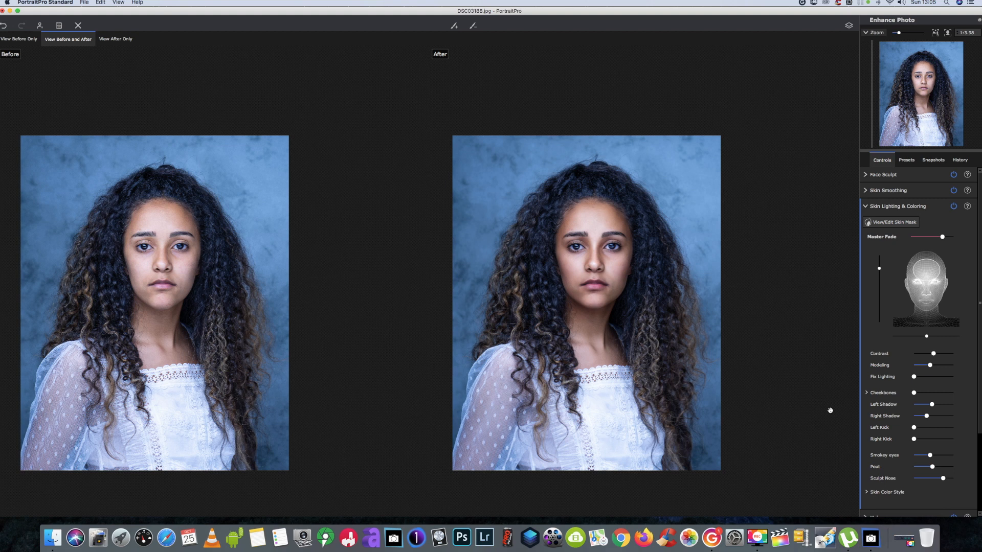
scroll(830, 409, down, 4)
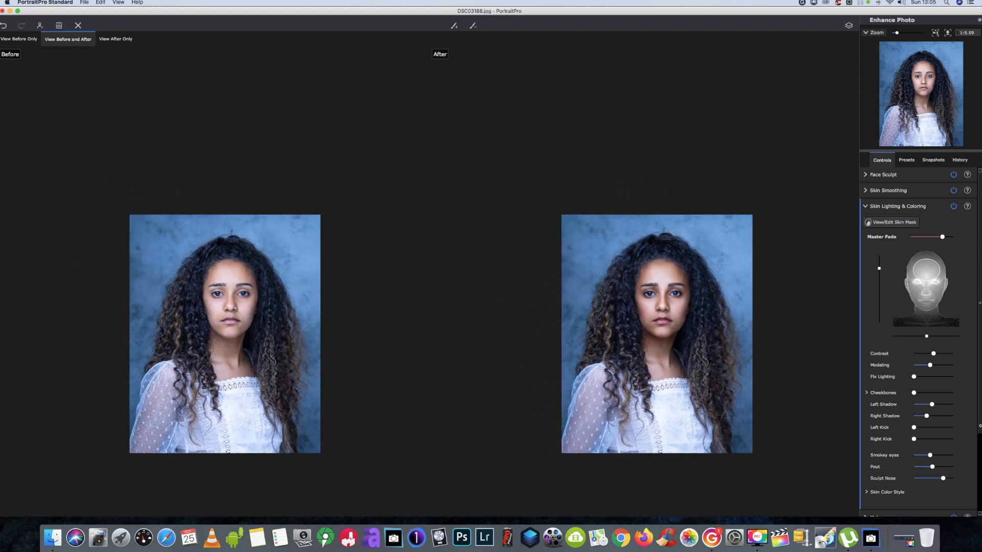
drag(980, 426, 980, 451)
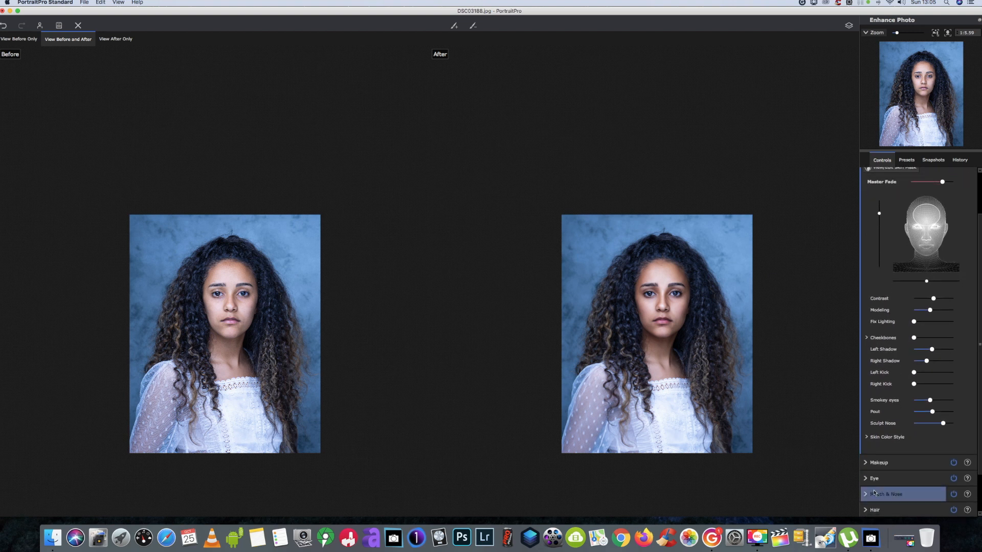
scroll(884, 511, down, 3)
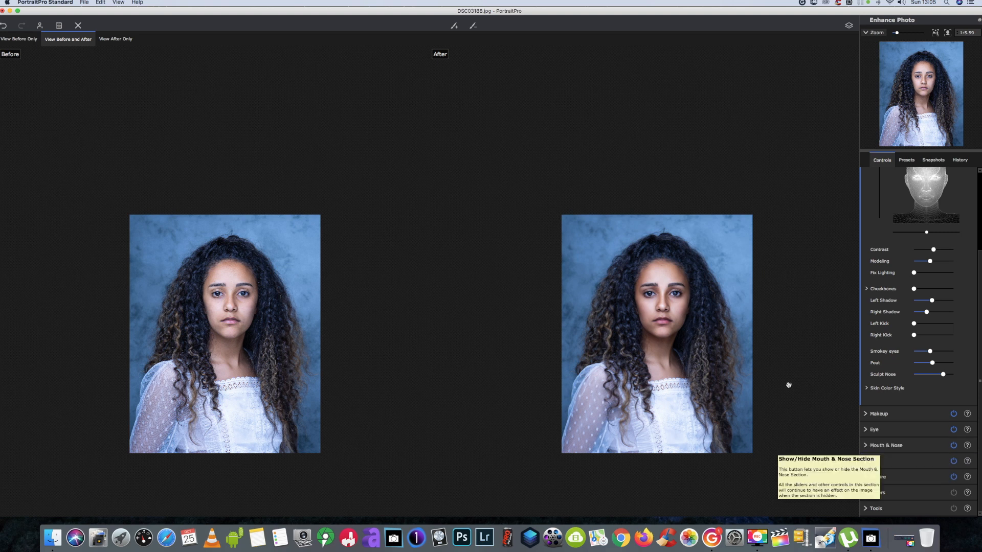
scroll(751, 383, up, 2)
scroll(752, 384, up, 1)
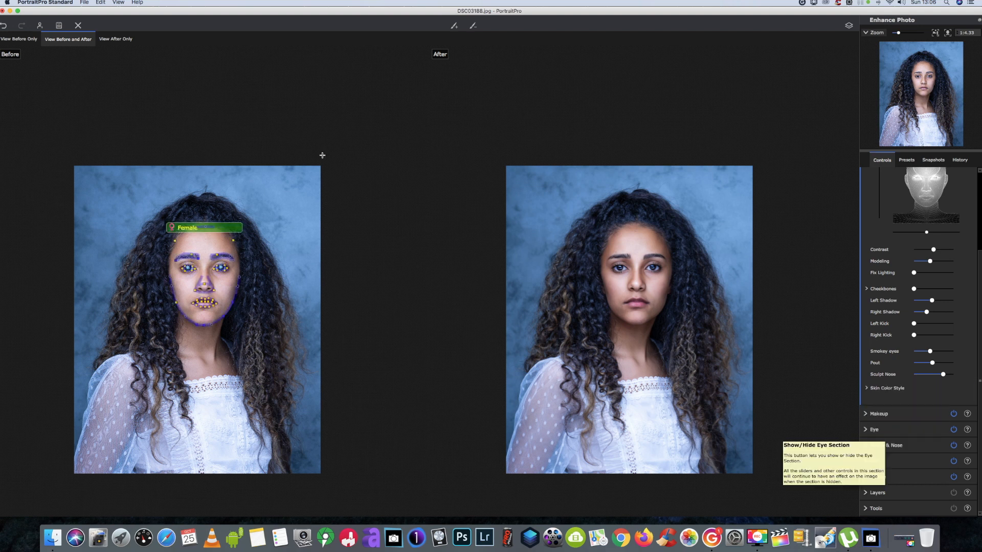
scroll(669, 321, up, 2)
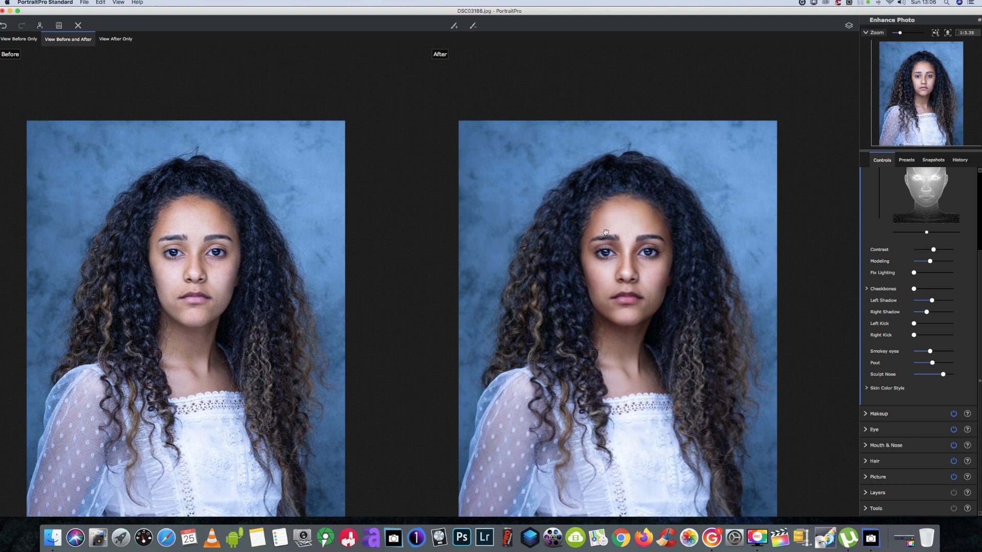
scroll(656, 253, down, 2)
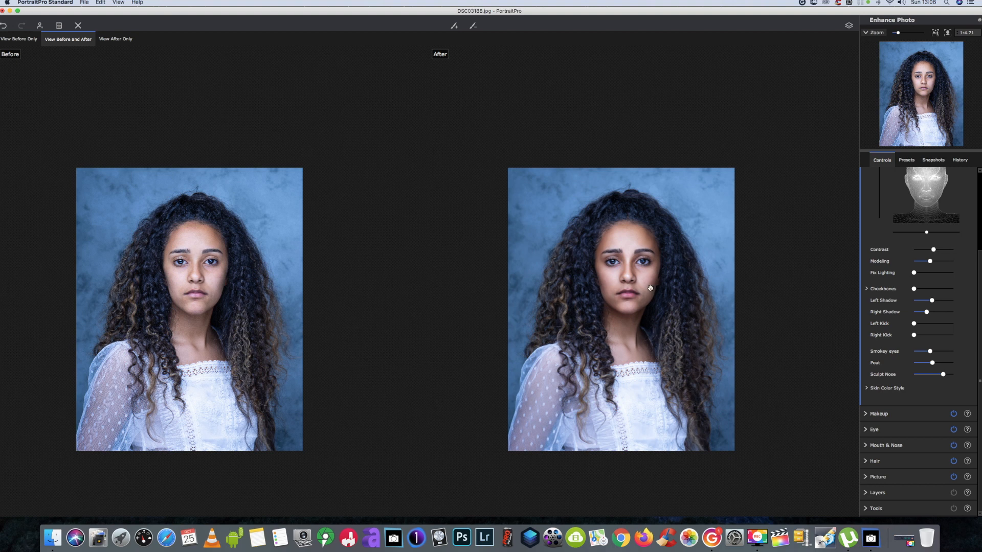
scroll(619, 294, up, 1)
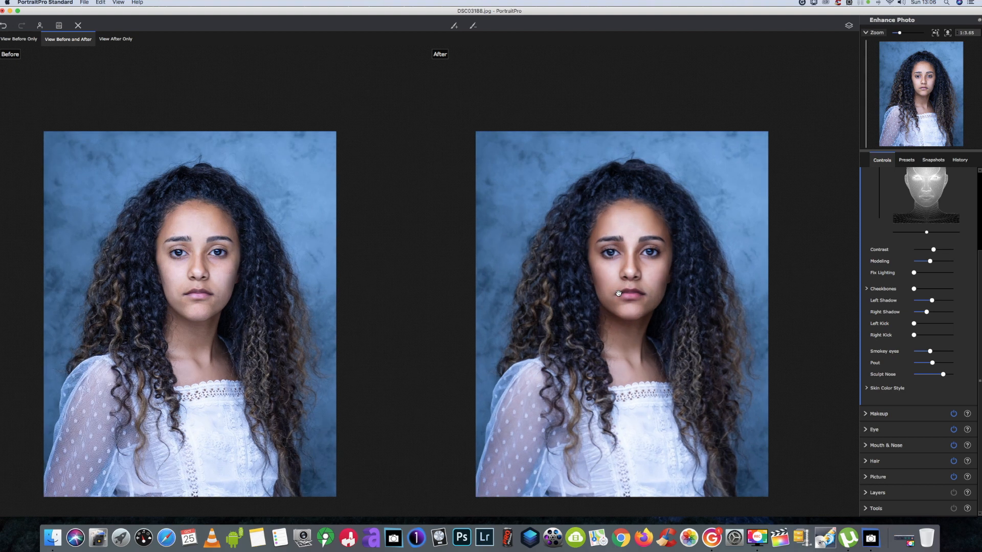
scroll(618, 293, up, 1)
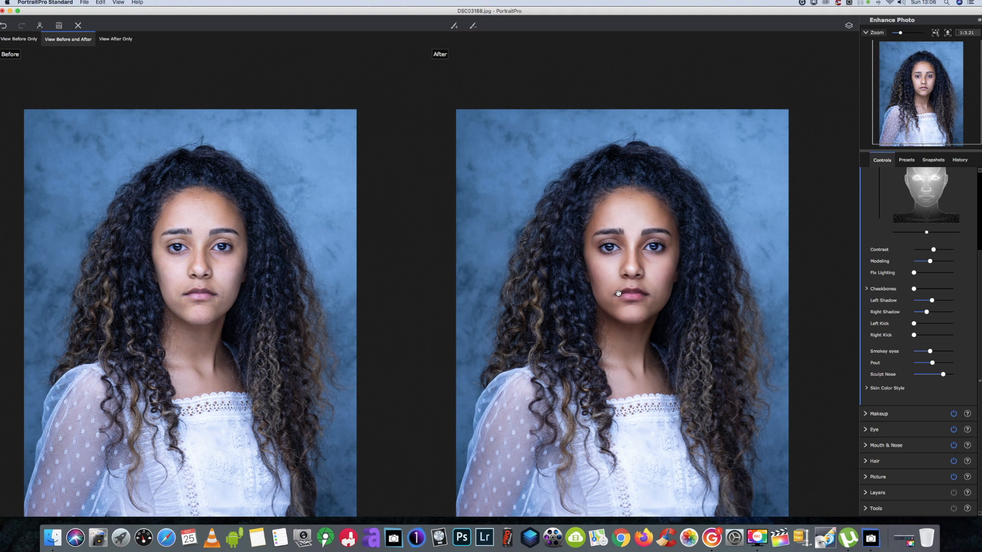
scroll(619, 294, down, 1)
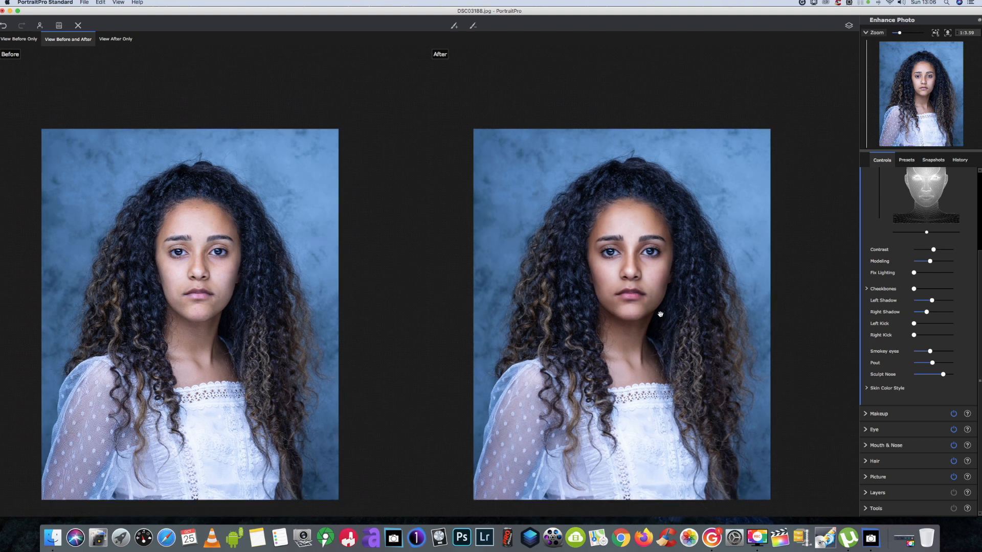
scroll(660, 310, down, 2)
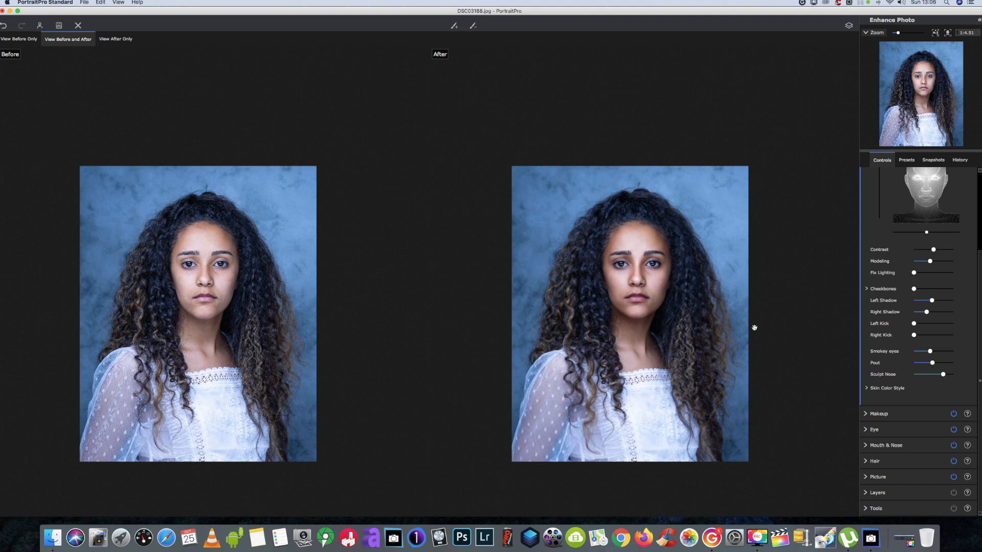
Step: Save the retouched portrait as the uncompressed TIFF file DSC03188_pp.tiff
click(59, 25)
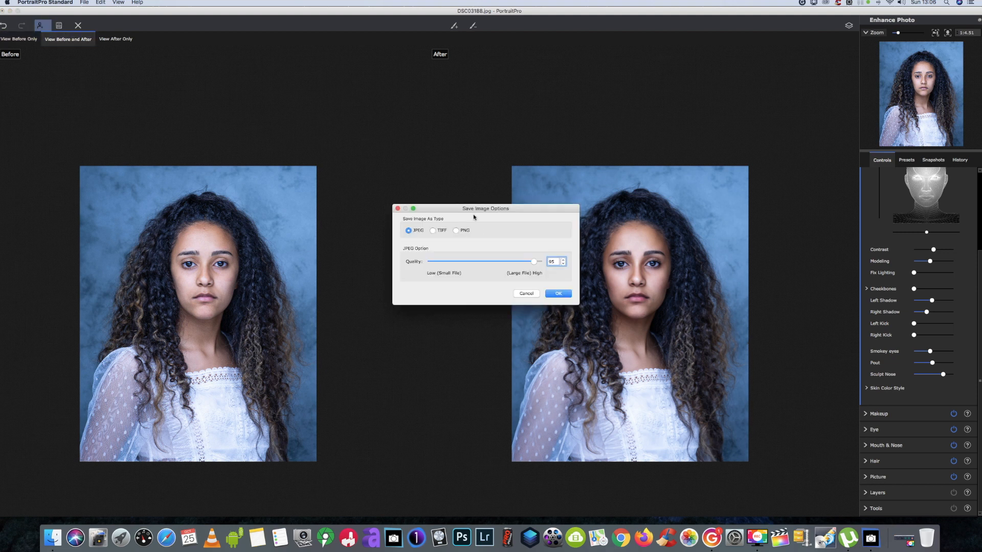
drag(536, 262, 545, 263)
click(433, 231)
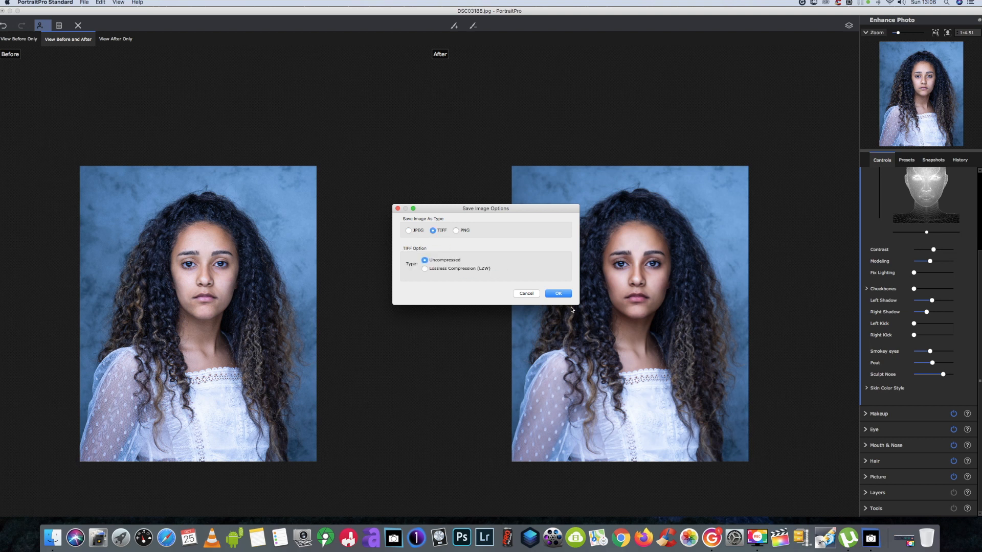
click(559, 294)
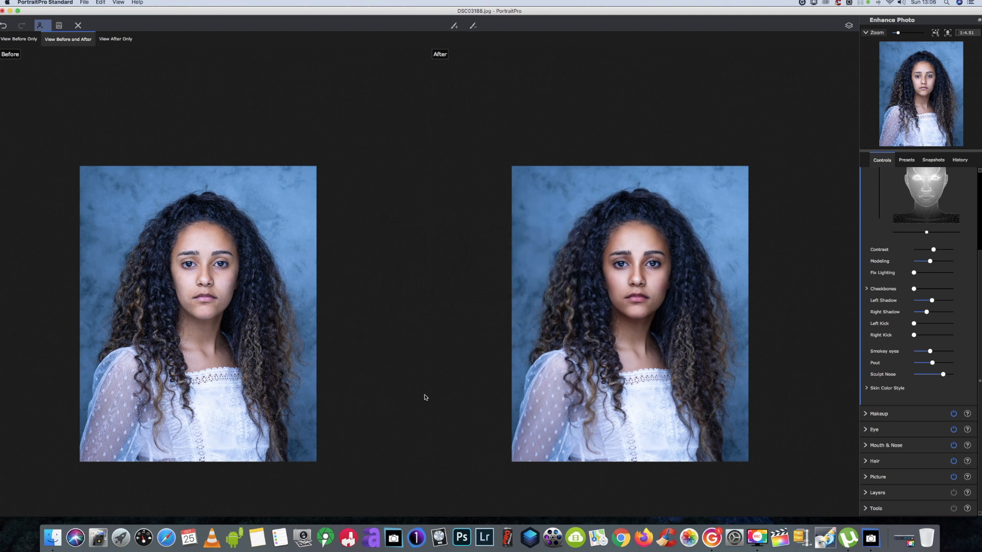
click(548, 188)
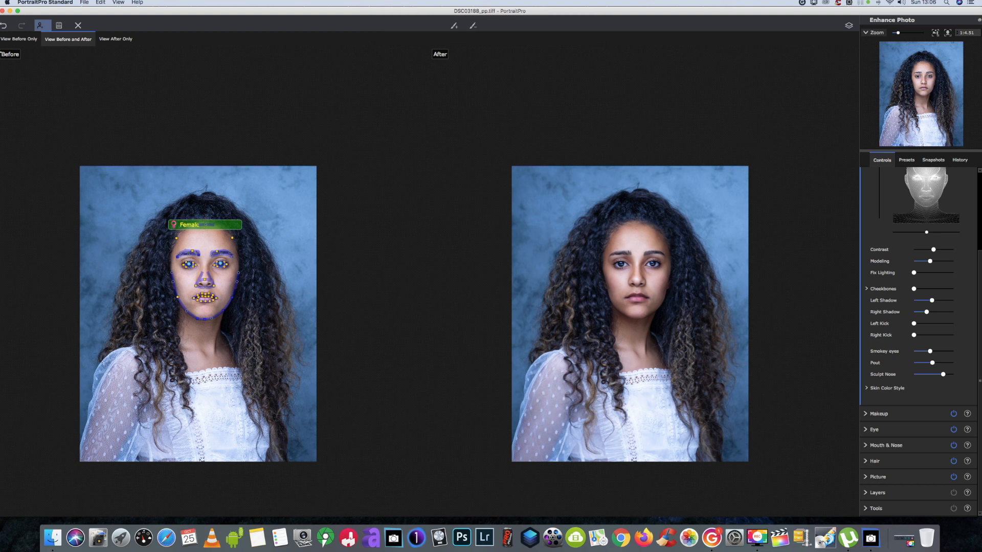
Step: Minimize the editor and open DSC03188_pp.tiff from the desktop in Photoshop
click(10, 10)
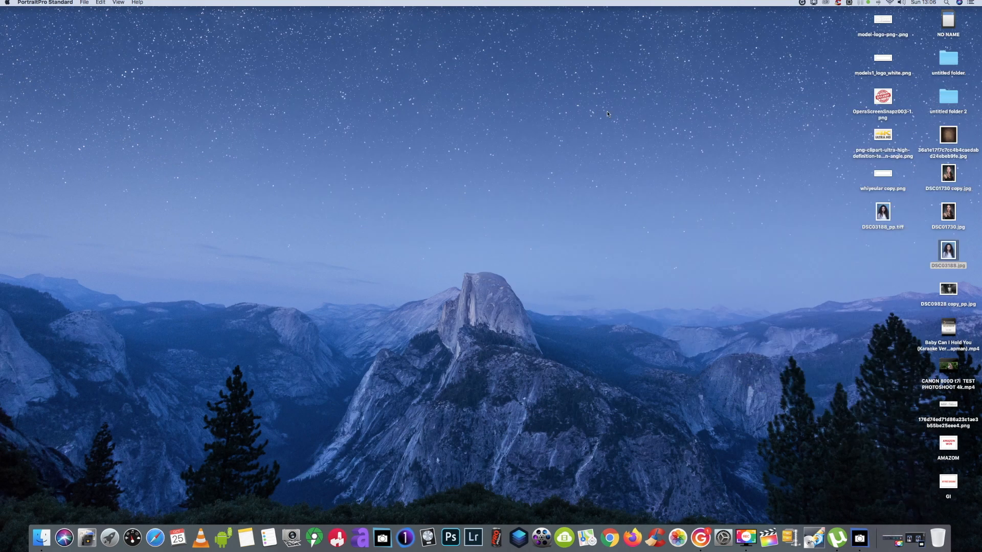
click(888, 209)
right_click(885, 211)
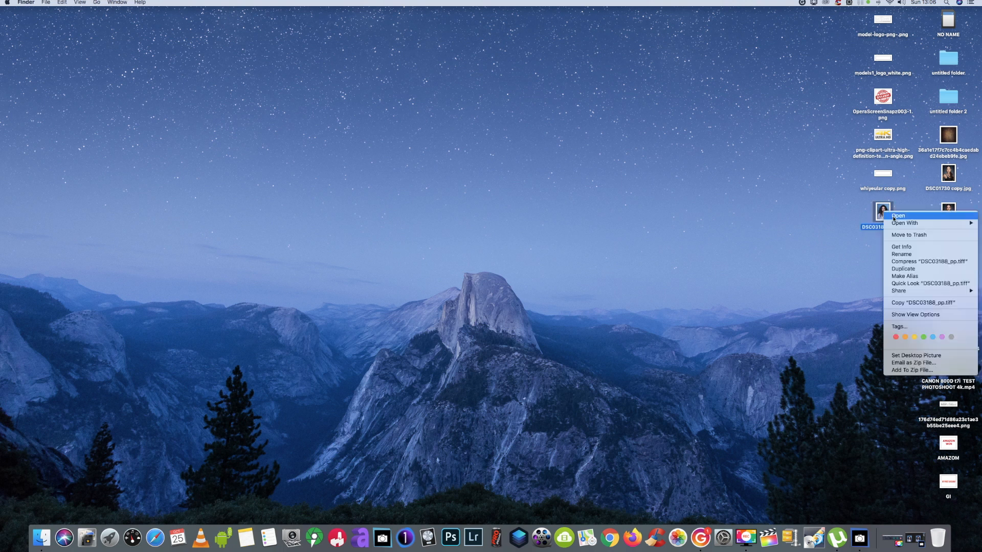
mouse_move(910, 223)
click(839, 236)
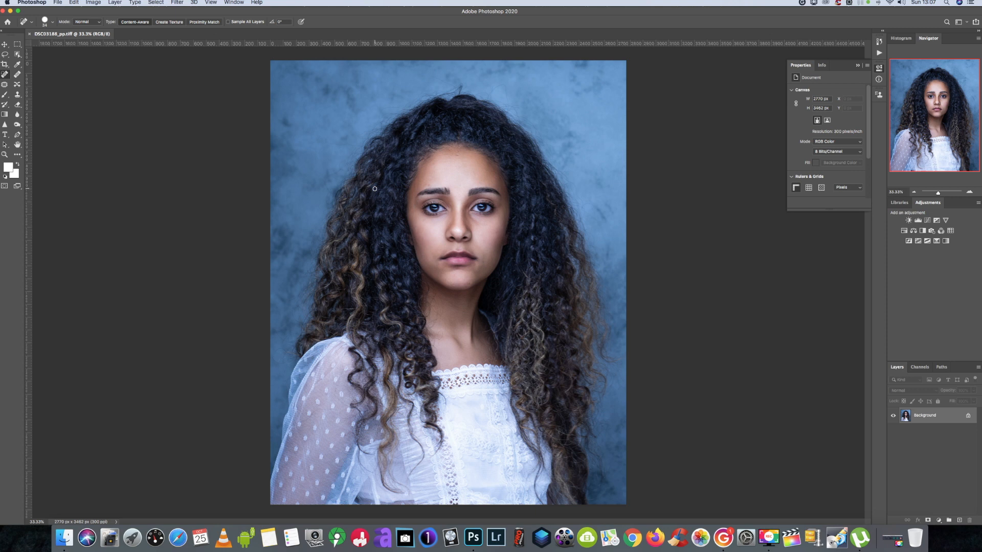
Step: Open the original DSC03188.jpg in Preview, compare it side by side with the retouched portrait, and close it
drag(859, 13, 786, 13)
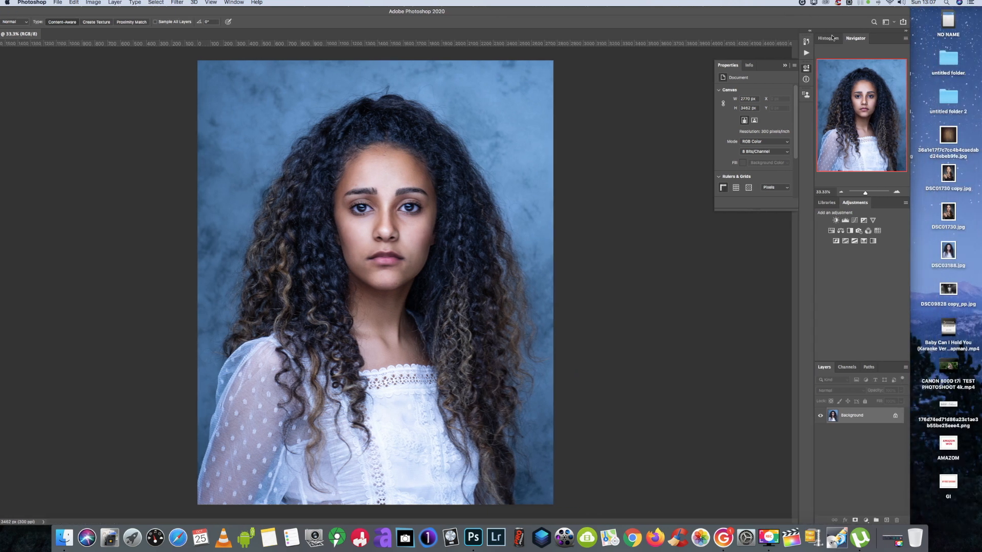
double_click(949, 251)
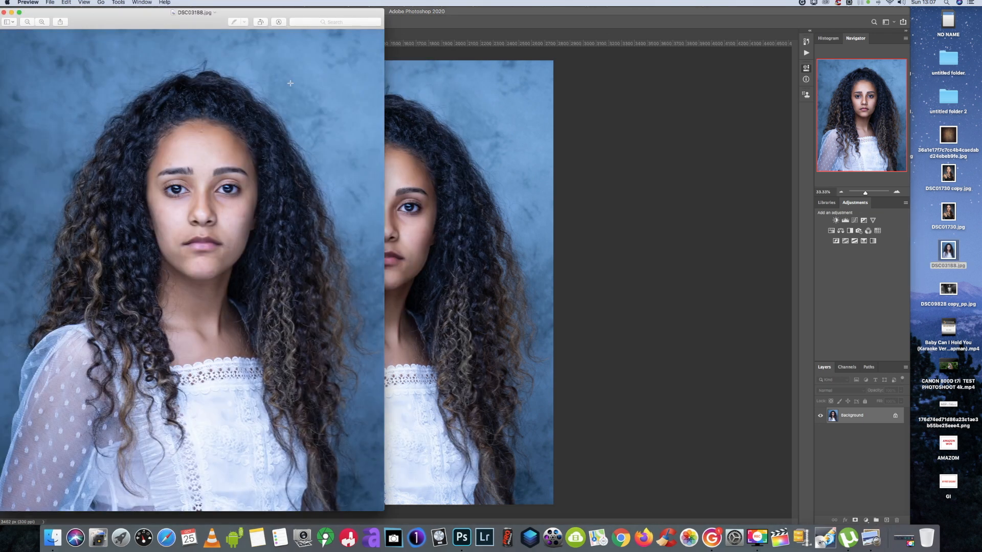
drag(187, 28, 751, 67)
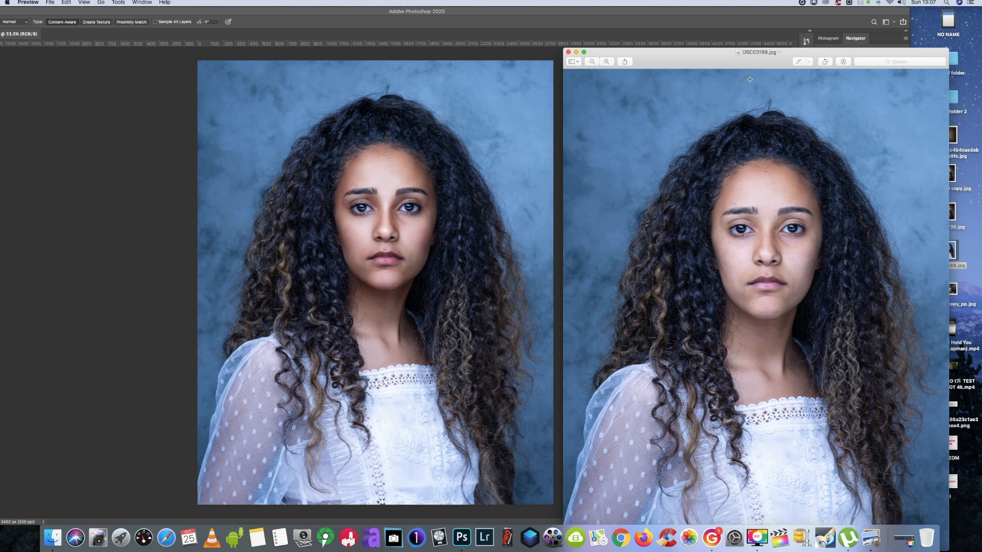
drag(737, 68, 720, 52)
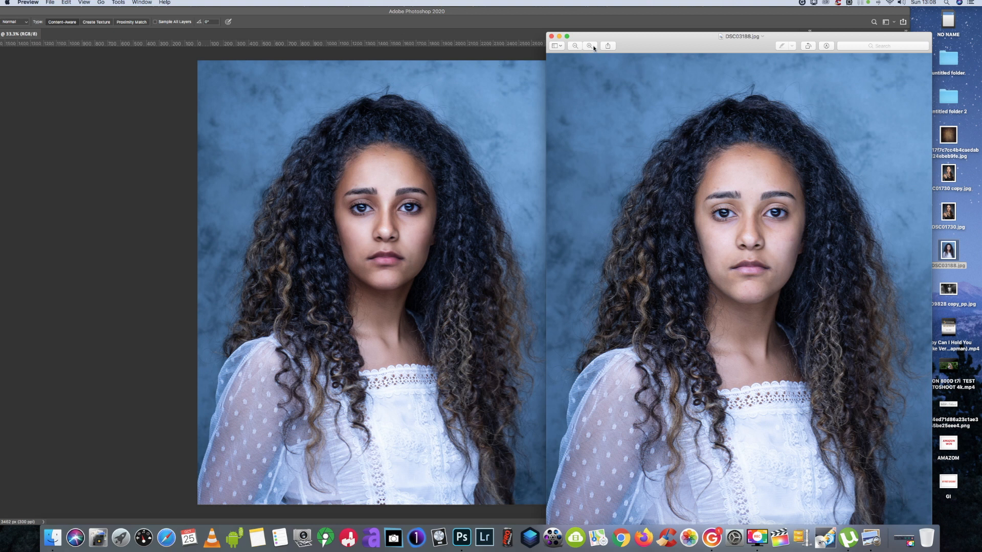
click(551, 36)
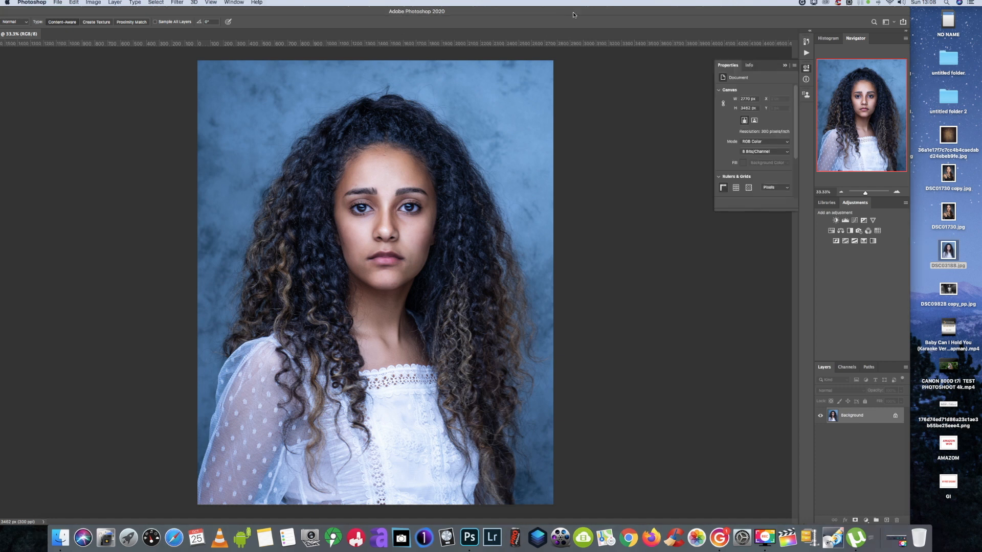
Step: Reshape the portrait with Liquify, adjusting the warp brush size up to 849, and apply the filter
click(177, 3)
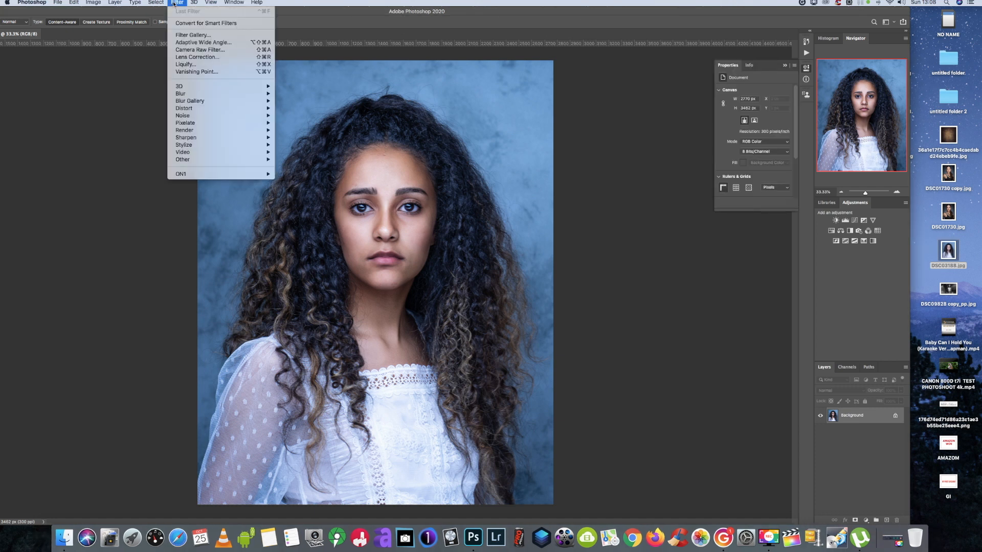
click(201, 64)
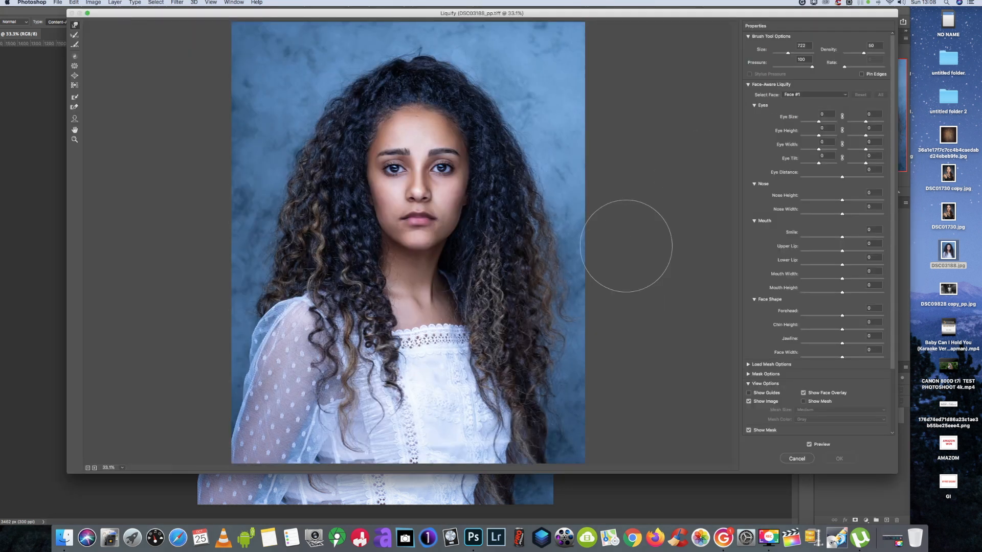
click(442, 176)
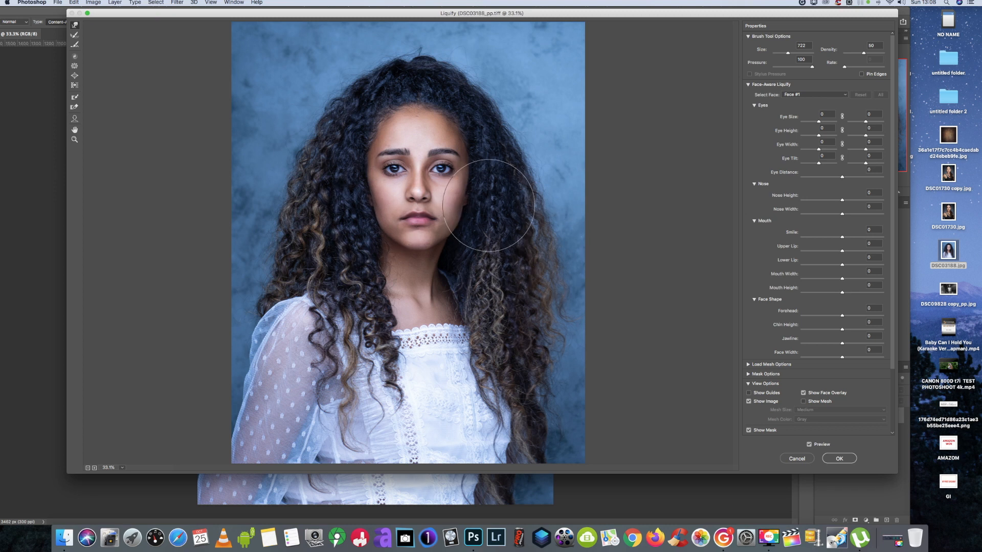
drag(784, 53, 782, 54)
drag(788, 53, 789, 52)
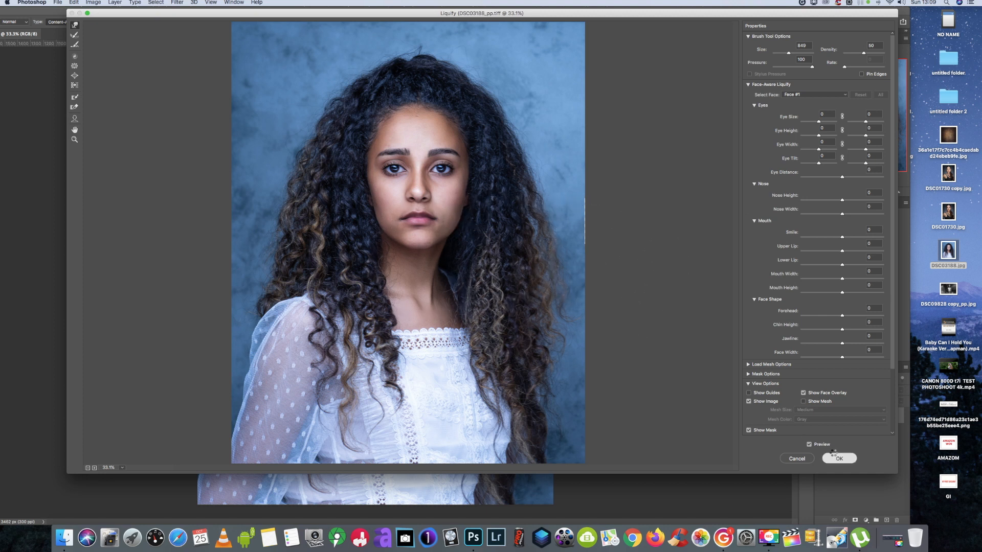
key(Return)
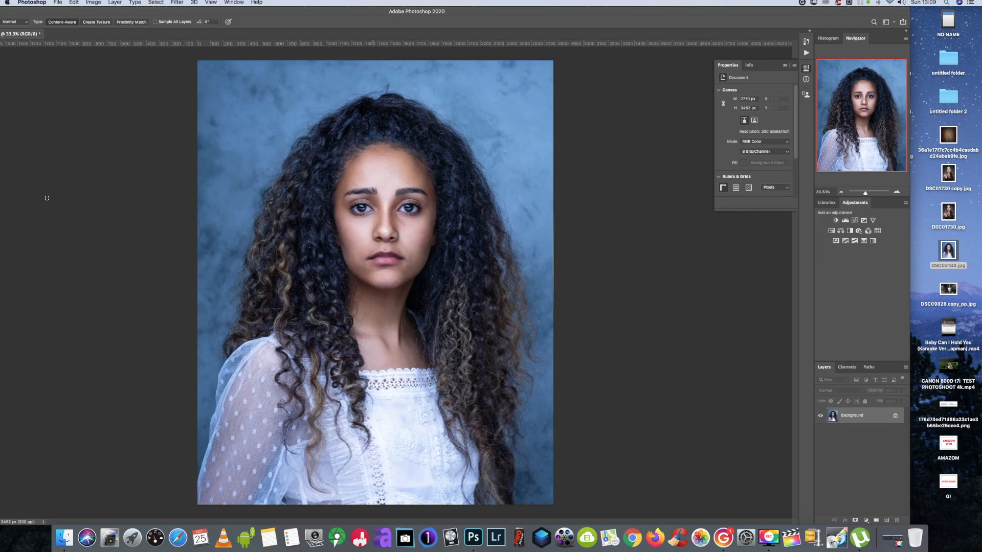
Step: Remove small blemishes by the mouth corner, hairline and cheek with the Spot Healing Brush at about 14 px
drag(146, 11, 236, 8)
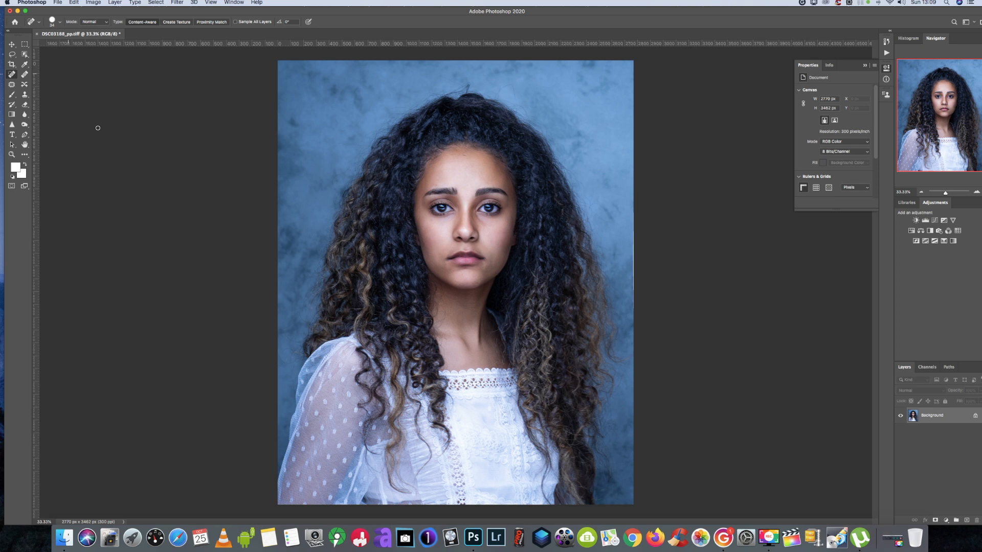
click(12, 154)
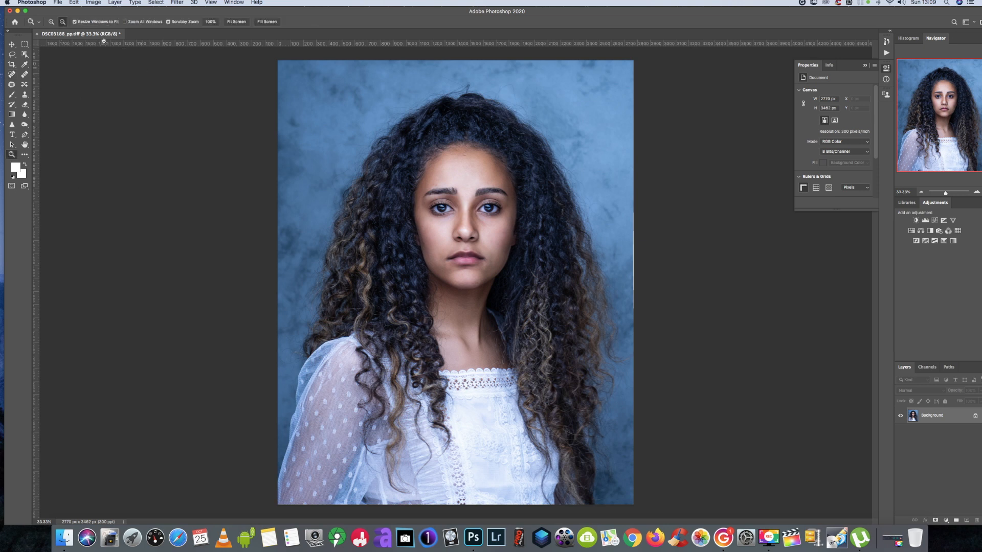
click(51, 22)
click(456, 207)
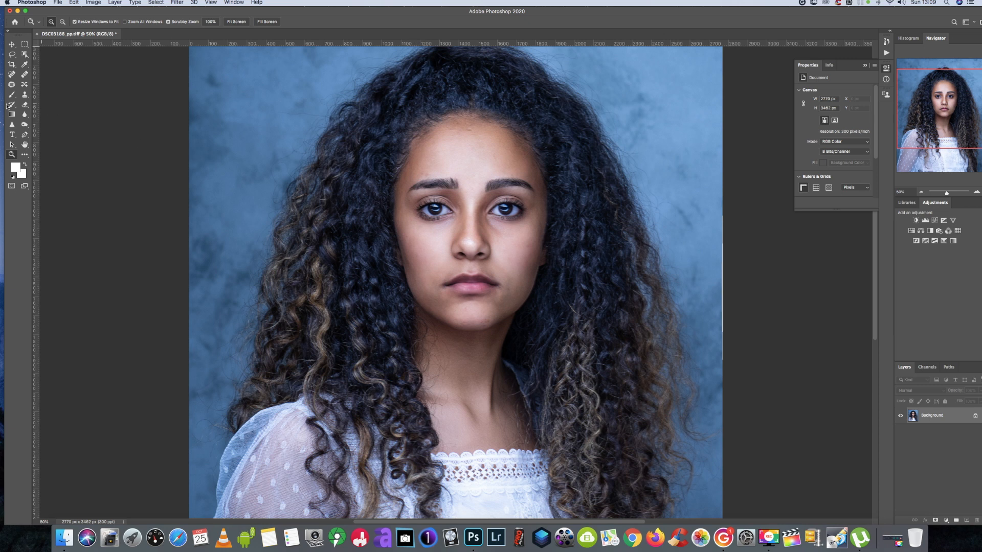
click(12, 75)
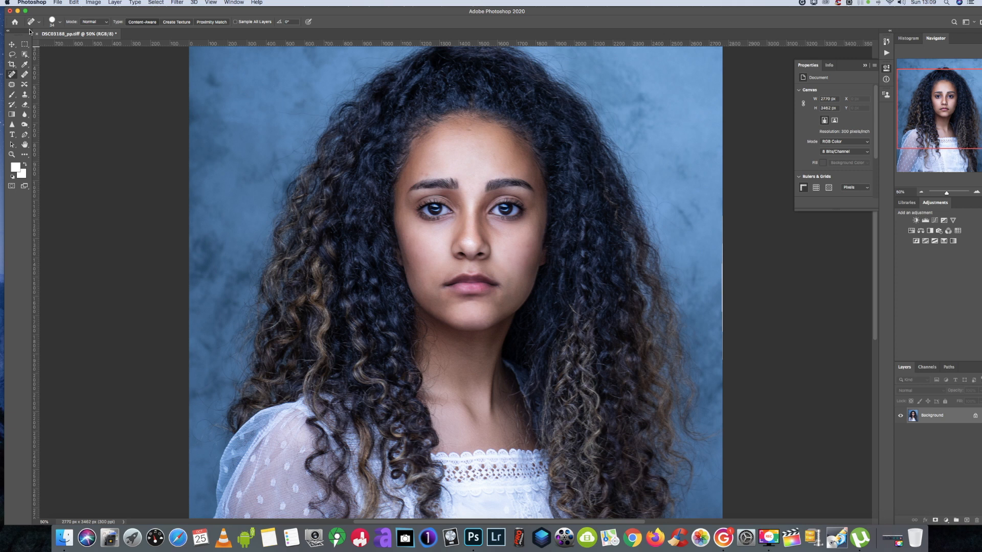
click(60, 23)
drag(29, 45, 22, 44)
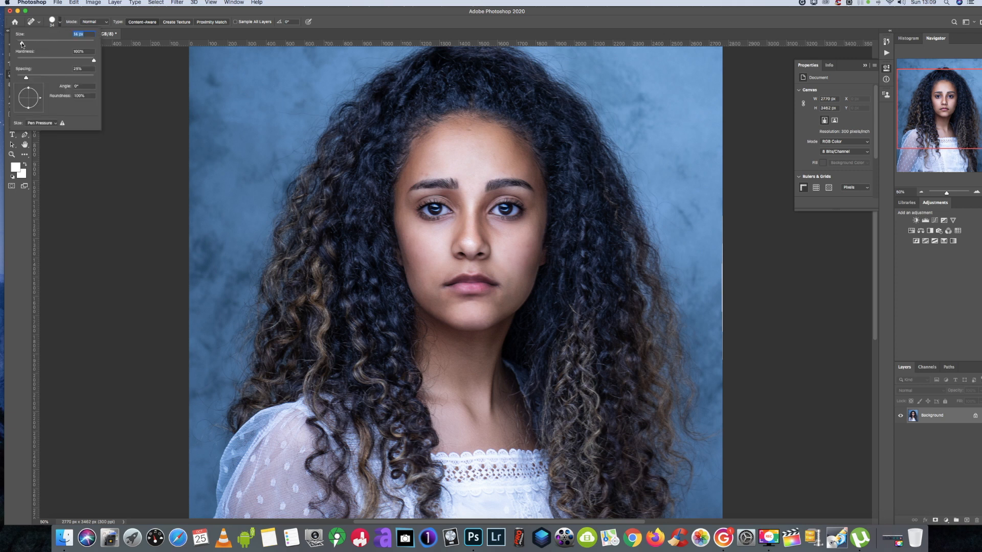
click(497, 287)
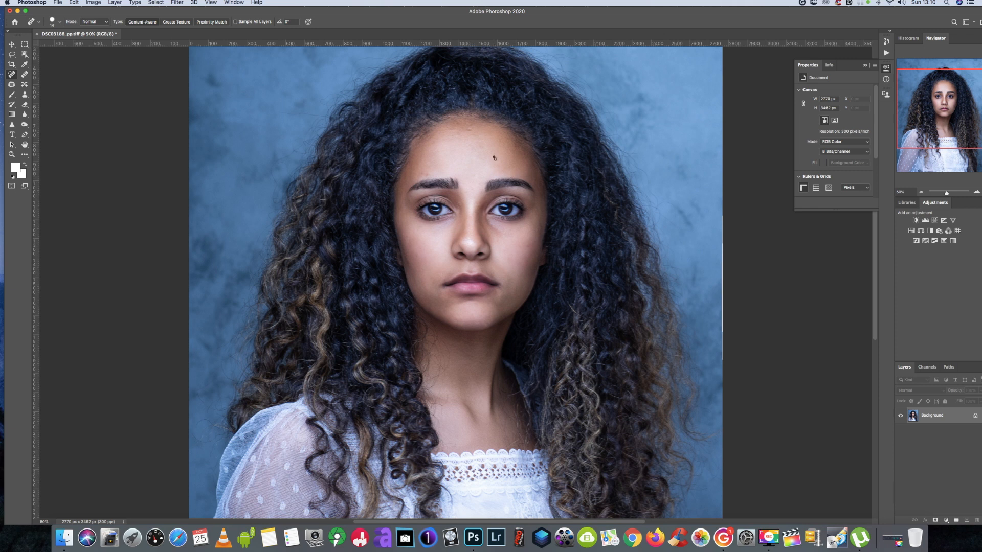
click(467, 123)
click(400, 223)
Step: Nudge the inner end of the eyebrow slightly toward the nose with a size 189 Liquify brush and apply it
click(177, 2)
click(200, 64)
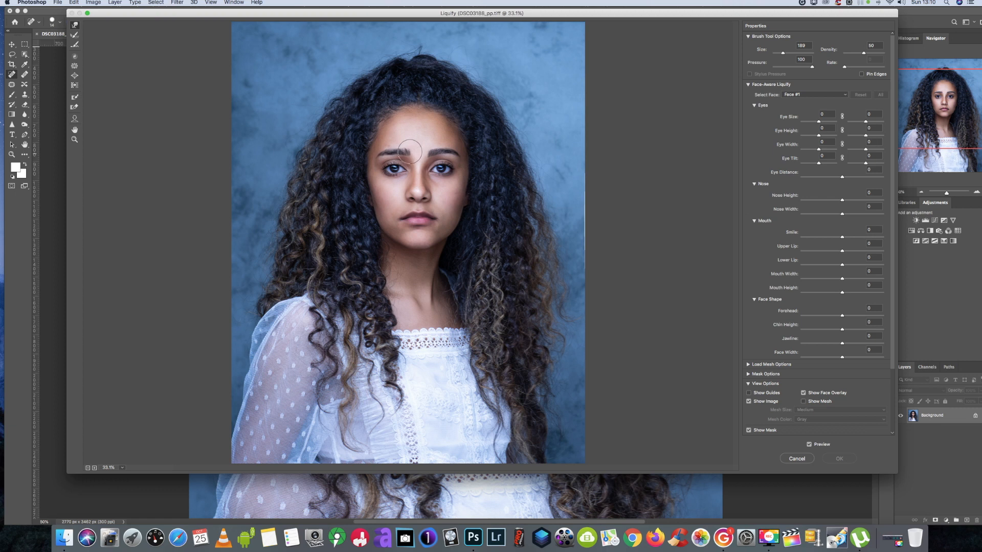
drag(409, 152, 415, 152)
click(839, 464)
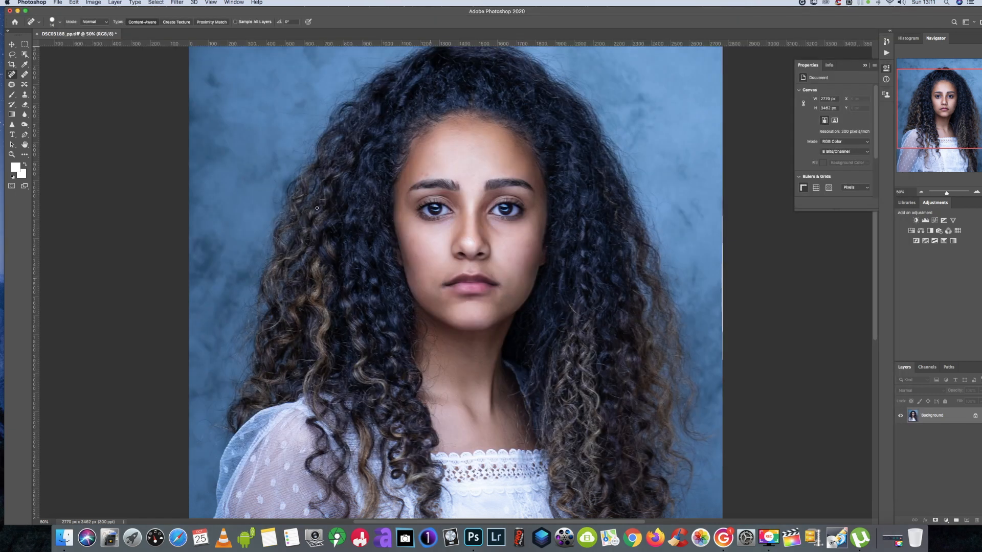
Step: Heal the thin white line along the photo's right edge with an enlarged Spot Healing Brush of about 58 px
scroll(318, 208, down, 2)
click(12, 154)
click(62, 23)
click(329, 197)
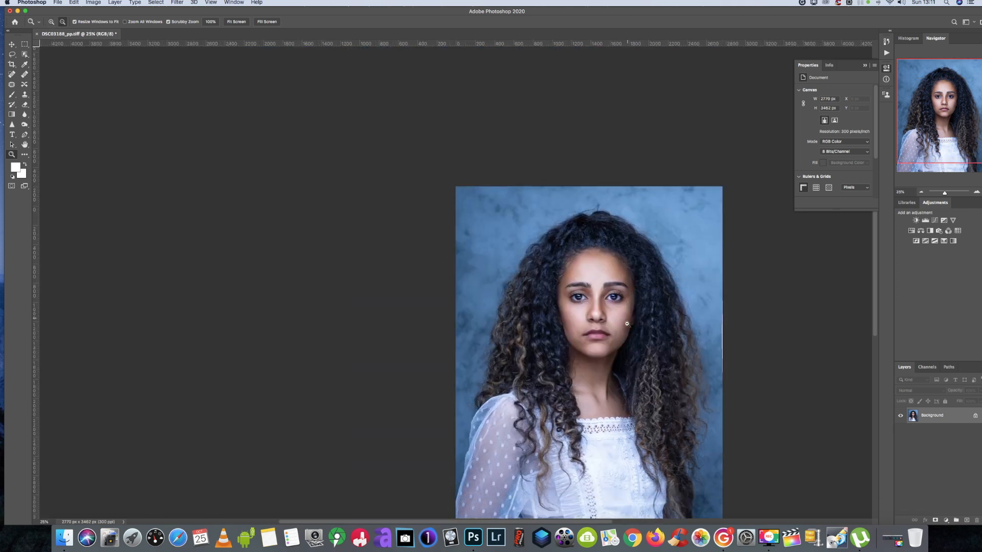
scroll(627, 324, down, 2)
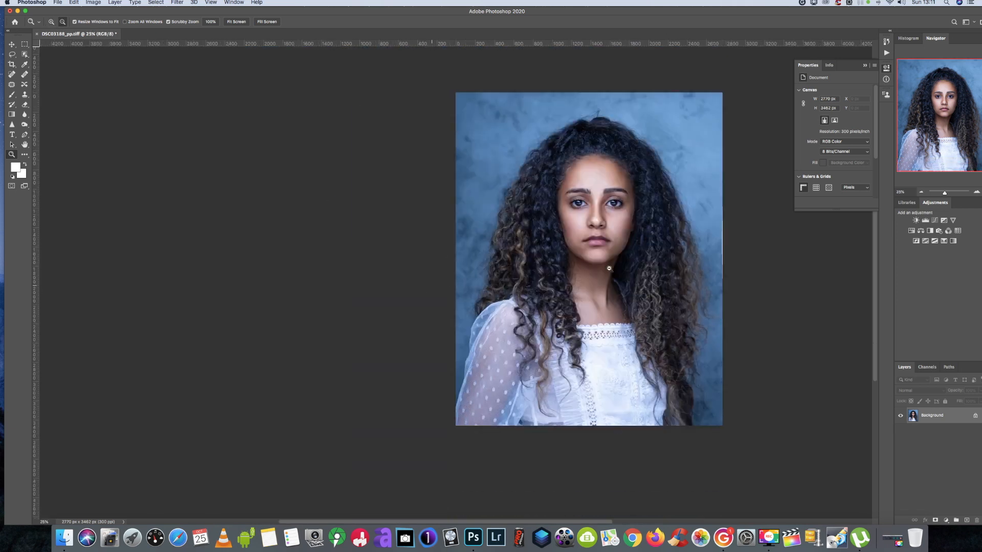
click(676, 220)
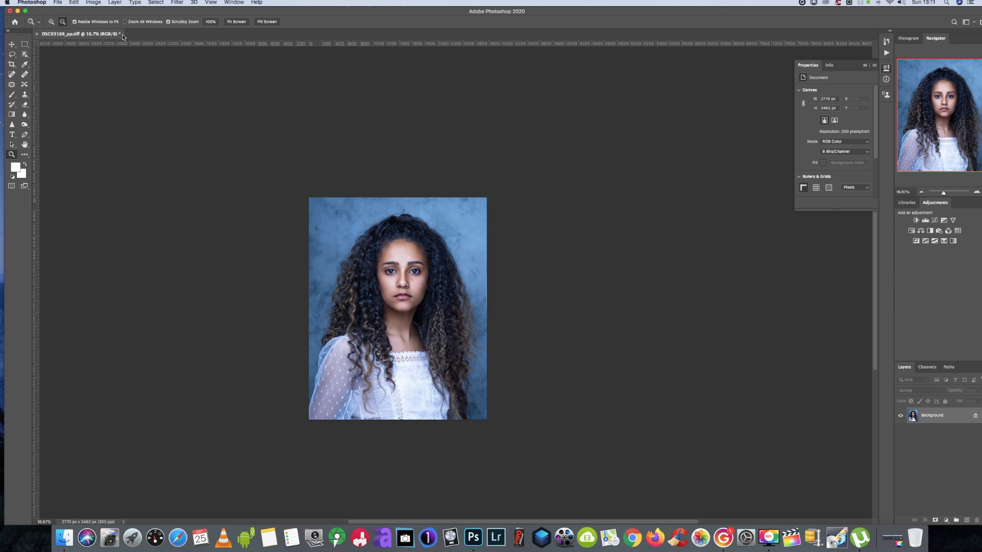
click(51, 22)
click(410, 310)
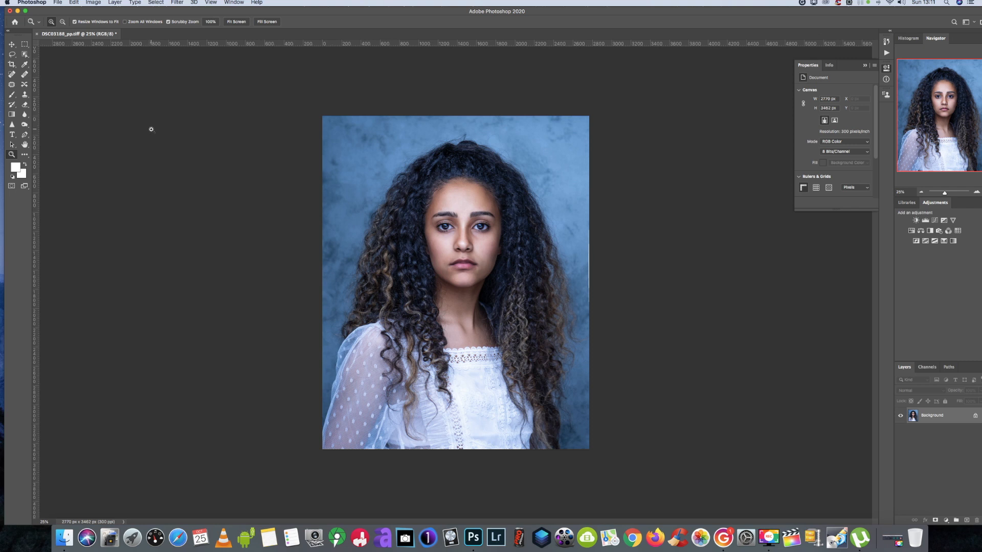
click(12, 75)
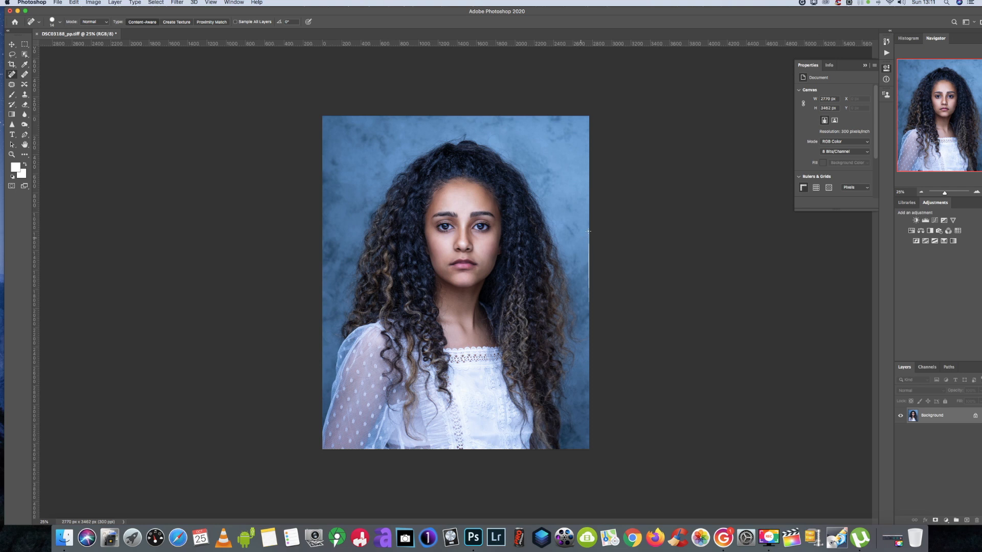
click(59, 24)
drag(35, 43, 39, 43)
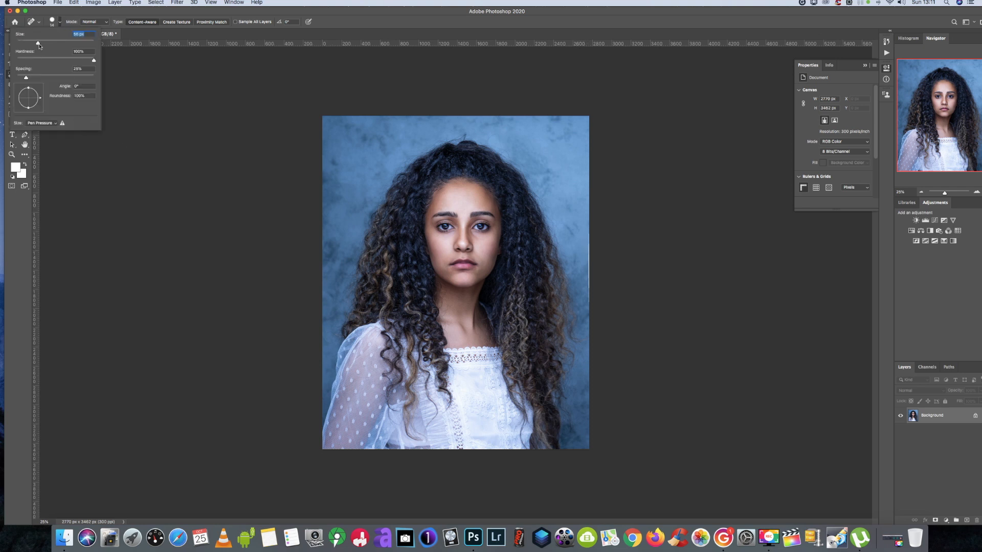
click(586, 222)
drag(586, 228, 587, 310)
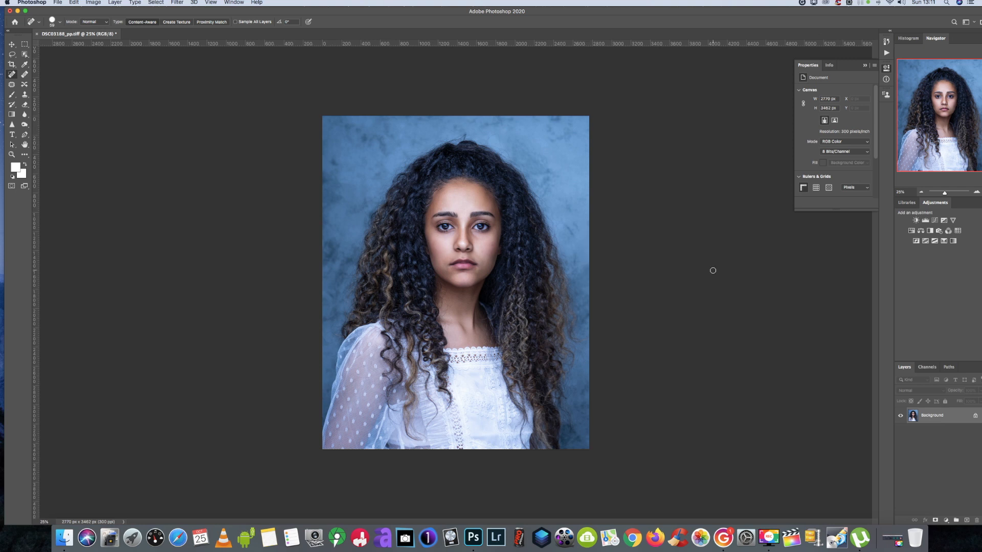
Step: Open the original DSC03188.jpg from the desktop in Preview and place its resized window beside the retouched portrait
drag(821, 15, 794, 16)
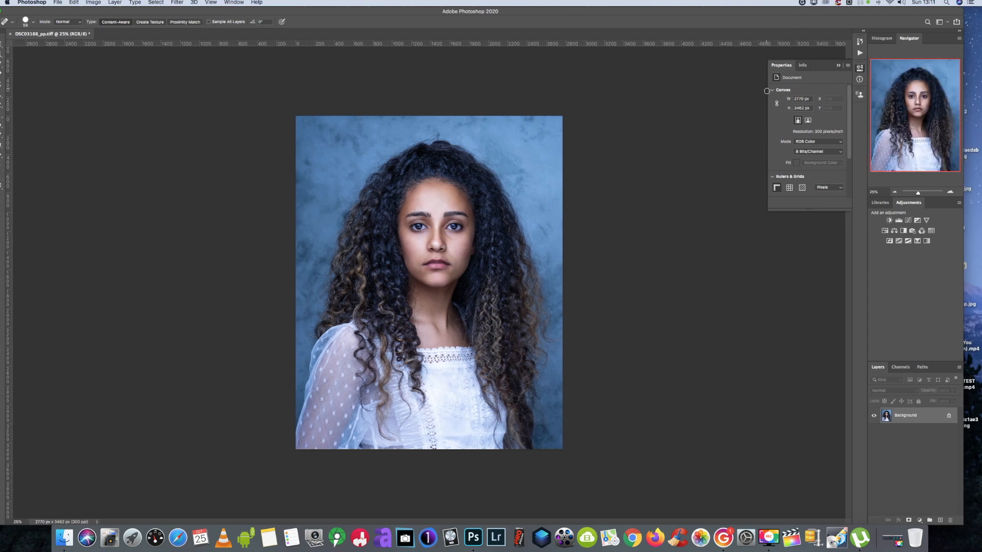
drag(833, 14, 787, 14)
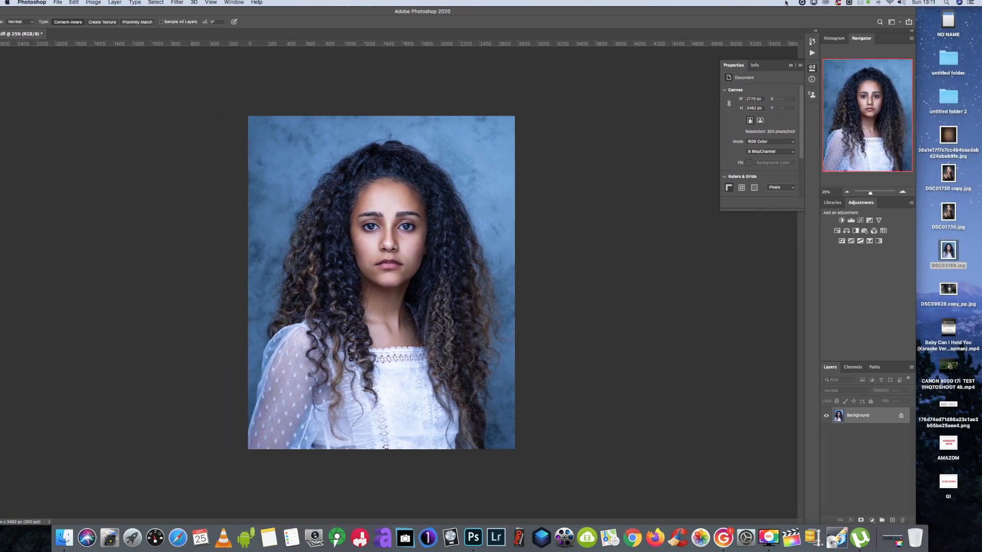
double_click(947, 250)
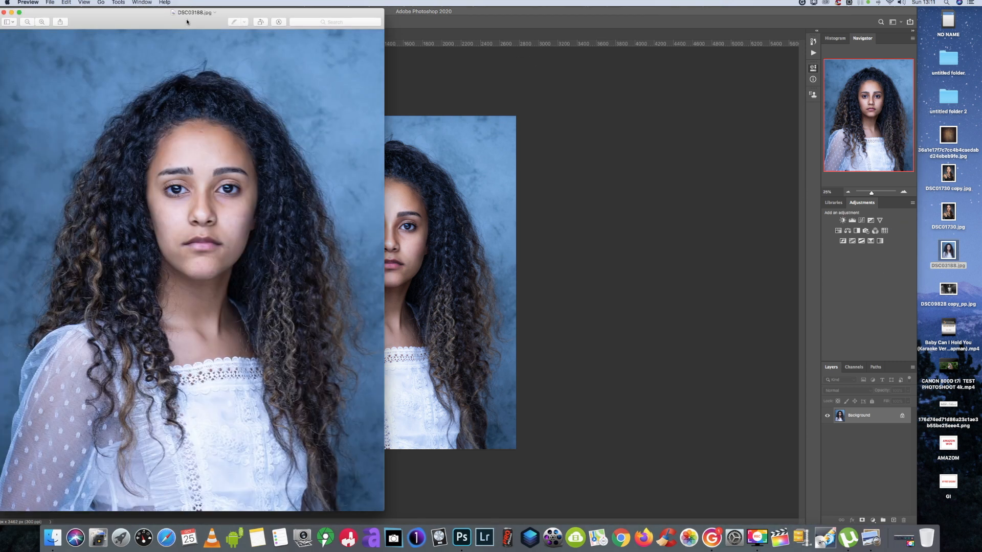
drag(187, 21, 724, 41)
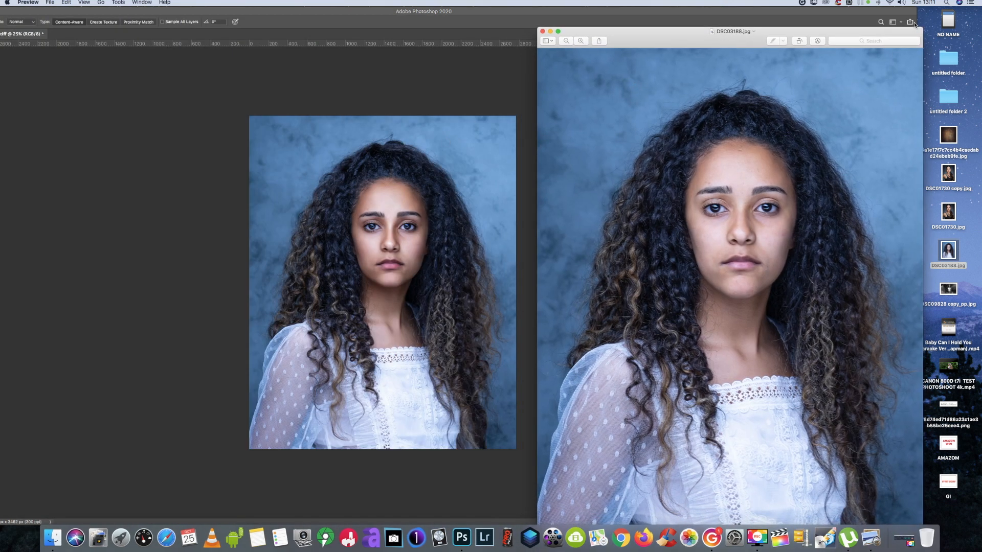
drag(922, 28, 884, 64)
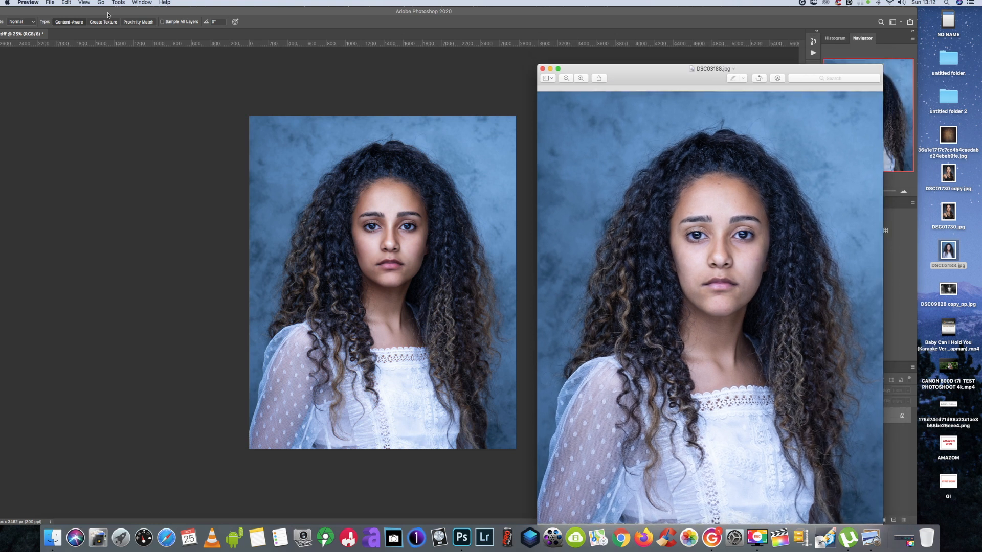
Step: Save the retouched portrait to the desktop as the JPEG kl3188_pp.jpg in High quality with the Baseline ("Standard") format
click(108, 15)
drag(168, 11, 266, 12)
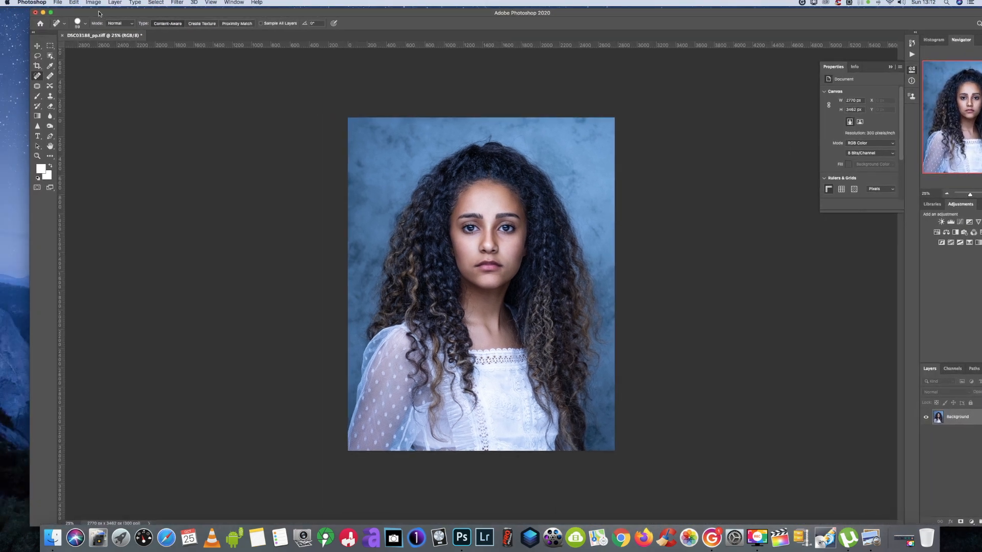
click(61, 4)
click(78, 90)
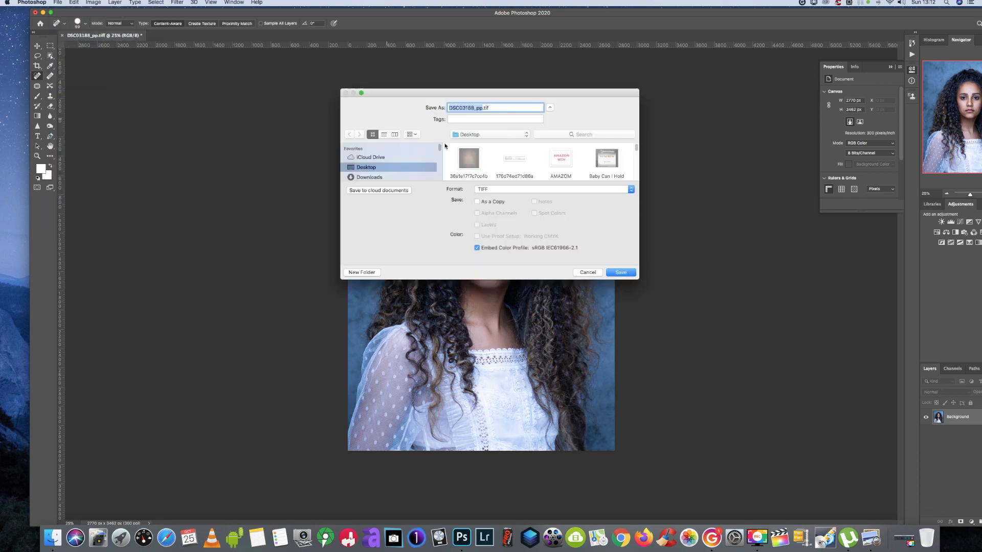
click(532, 189)
click(532, 109)
drag(464, 108, 446, 109)
text(k)
click(621, 273)
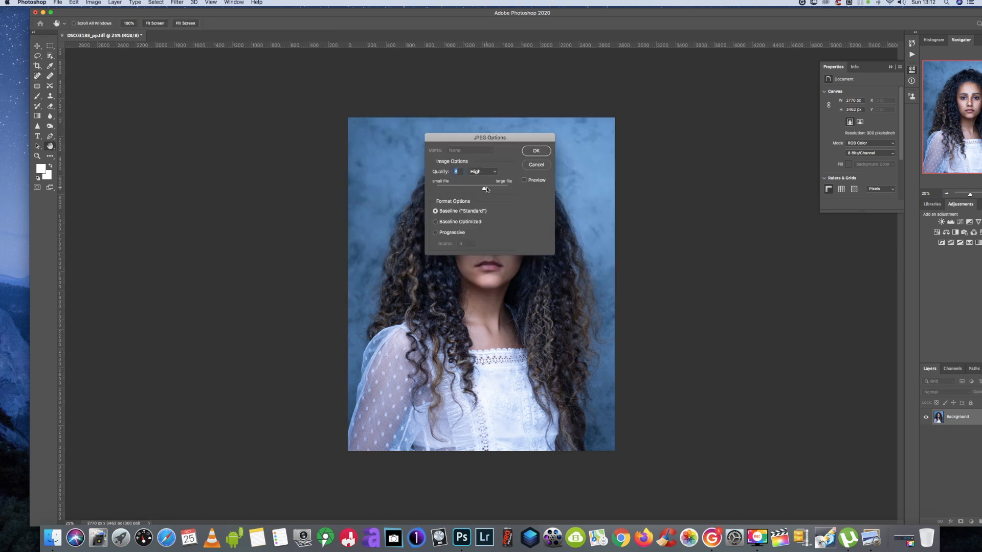
click(536, 151)
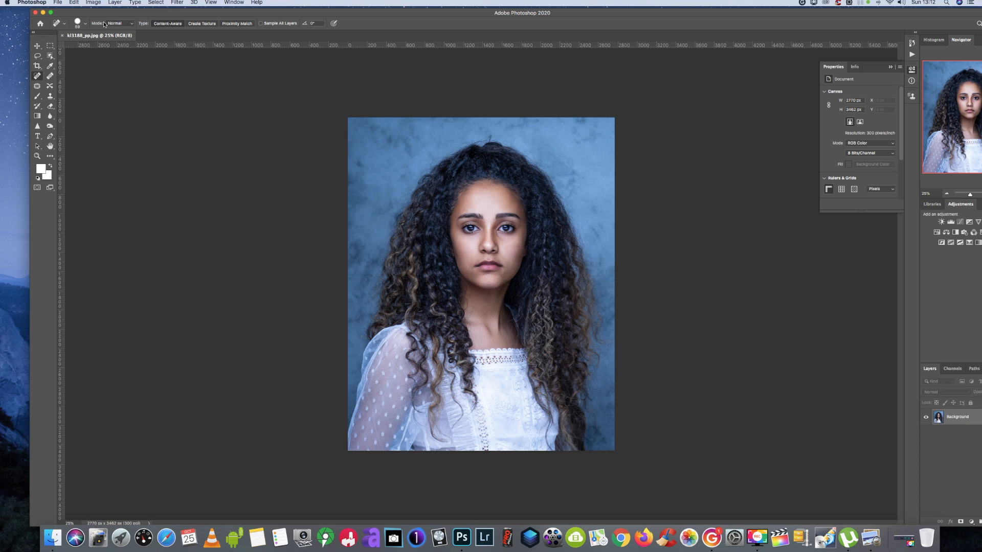
Step: Minimize Photoshop, open kl3188_pp.jpg from the desktop in Preview, and place it side by side with the original DSC03188.jpg
click(43, 12)
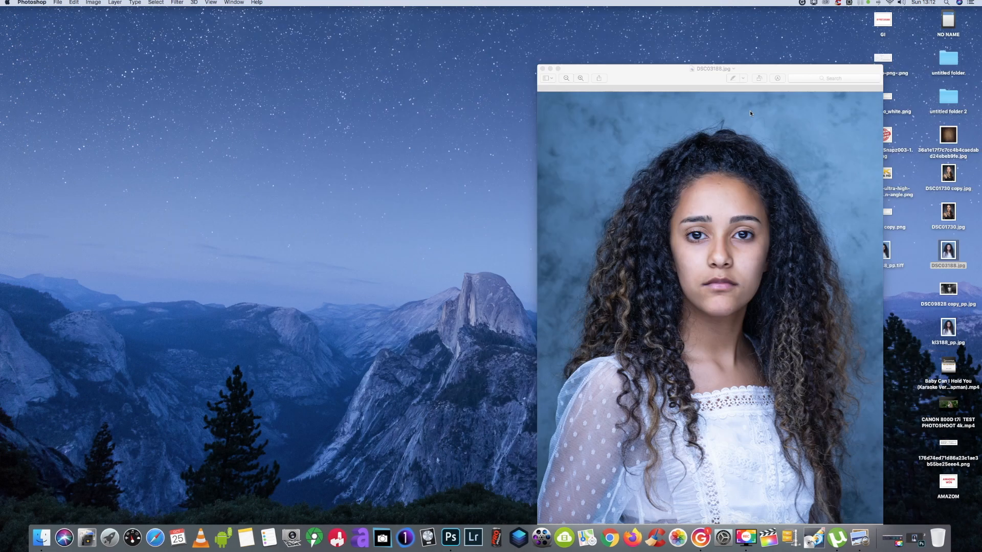
drag(688, 79, 190, 33)
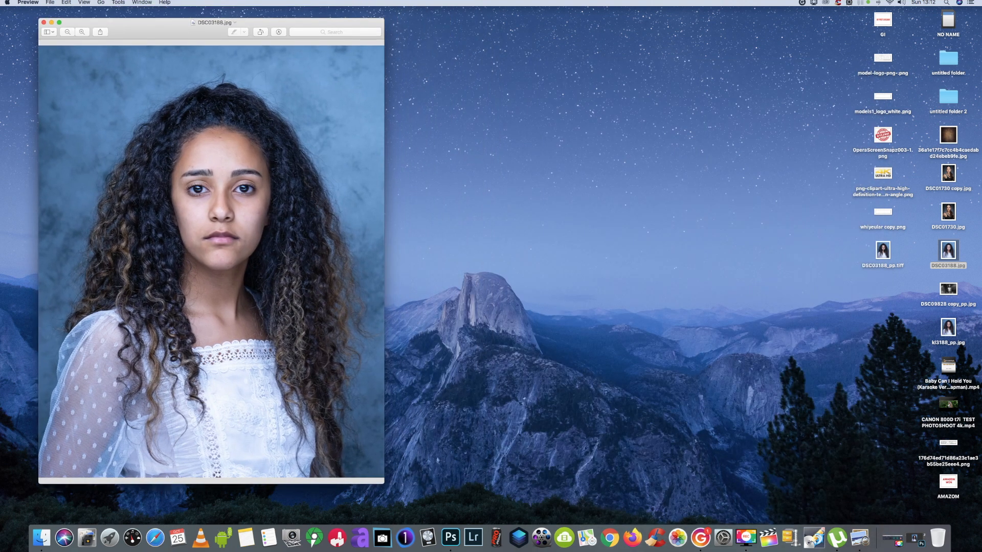
double_click(949, 323)
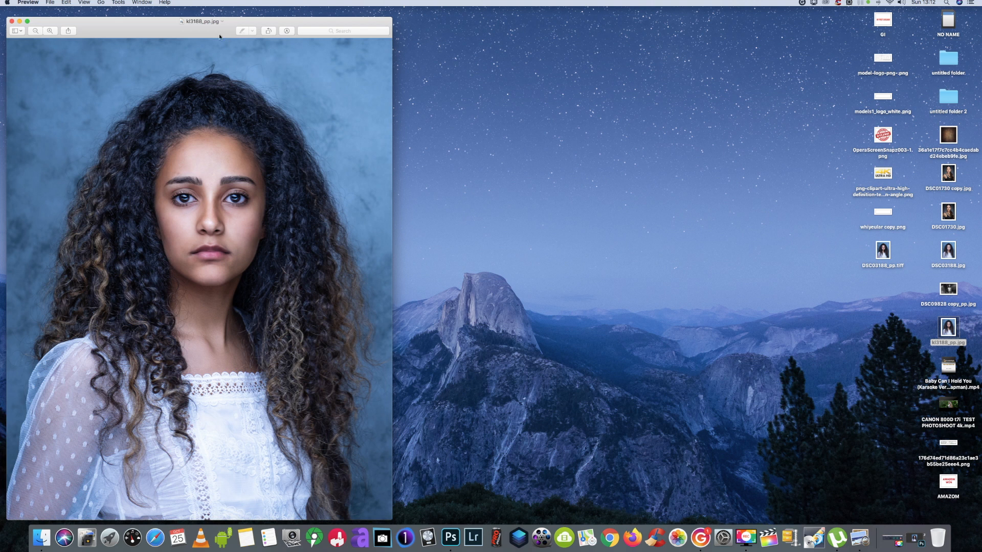
drag(218, 34, 695, 23)
click(379, 21)
drag(380, 20, 475, 10)
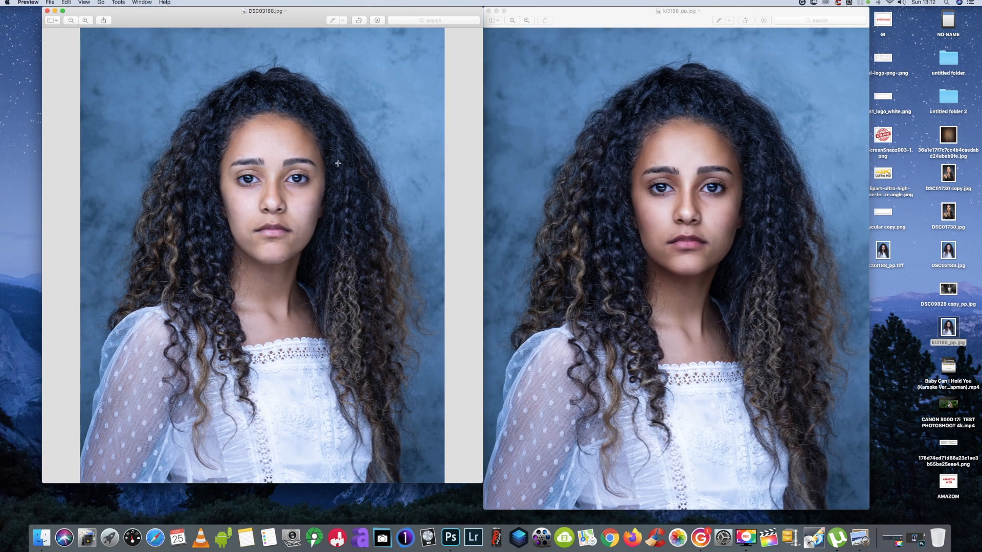
Step: Enlarge the original photo and resize both Preview windows so they sit next to each other at a similar size
click(86, 21)
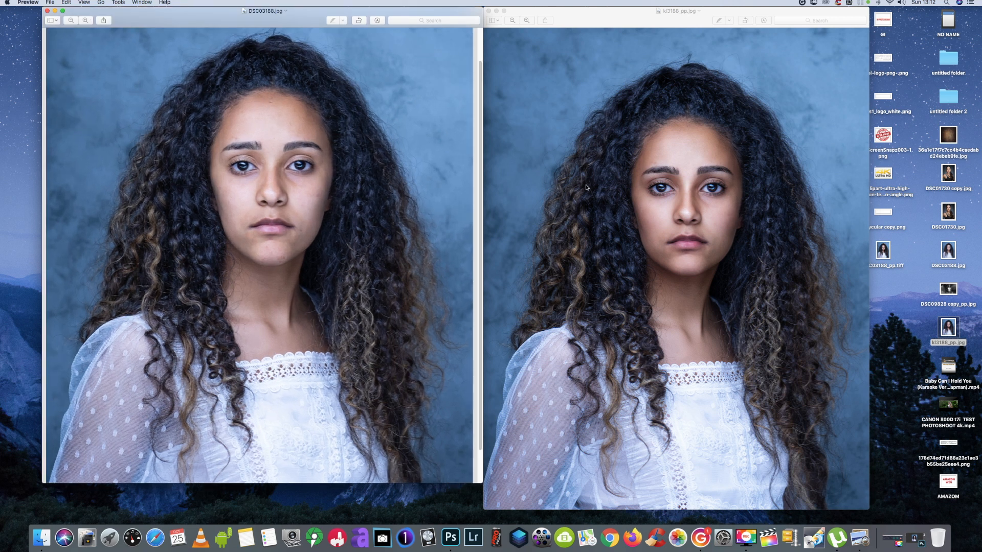
drag(474, 15, 450, 19)
drag(646, 19, 598, 5)
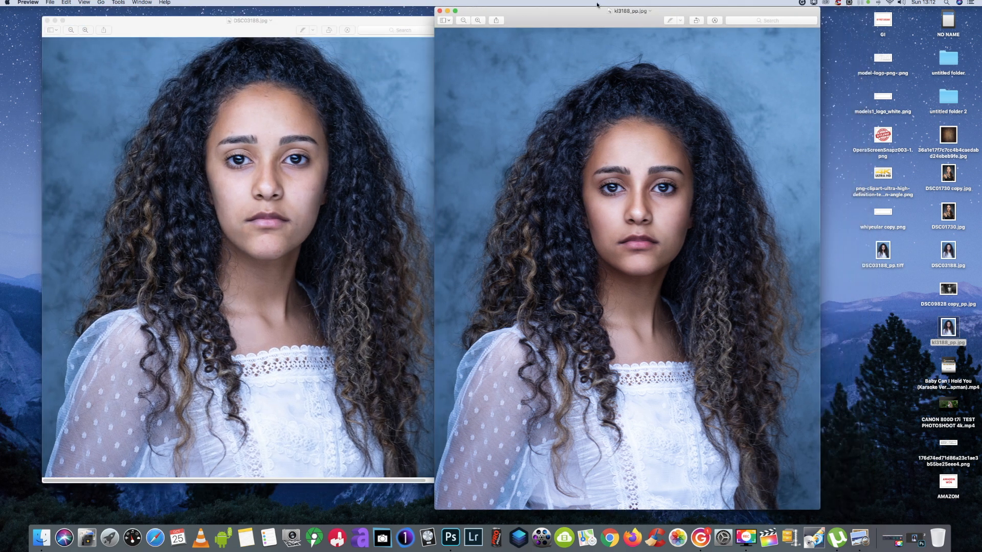
drag(820, 7, 793, 37)
drag(574, 50, 593, 23)
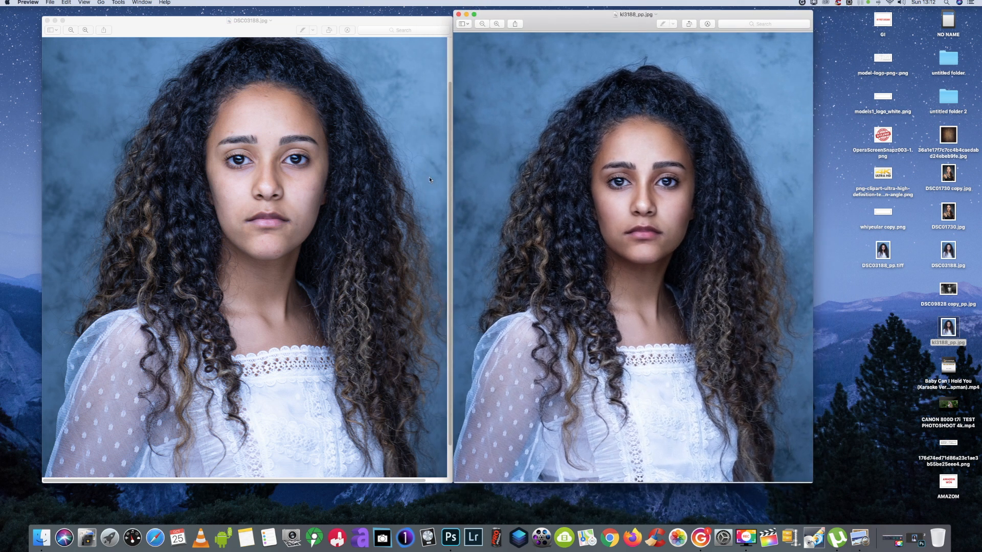
Step: Compare the face, skin and hair in the original and retouched portraits at matching magnifications
scroll(381, 183, up, 3)
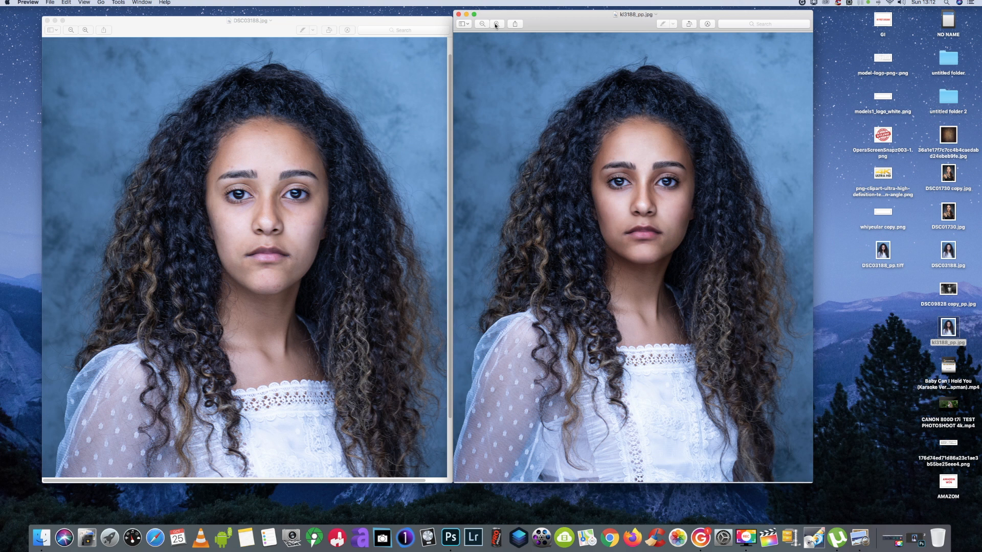
click(496, 24)
scroll(583, 195, up, 3)
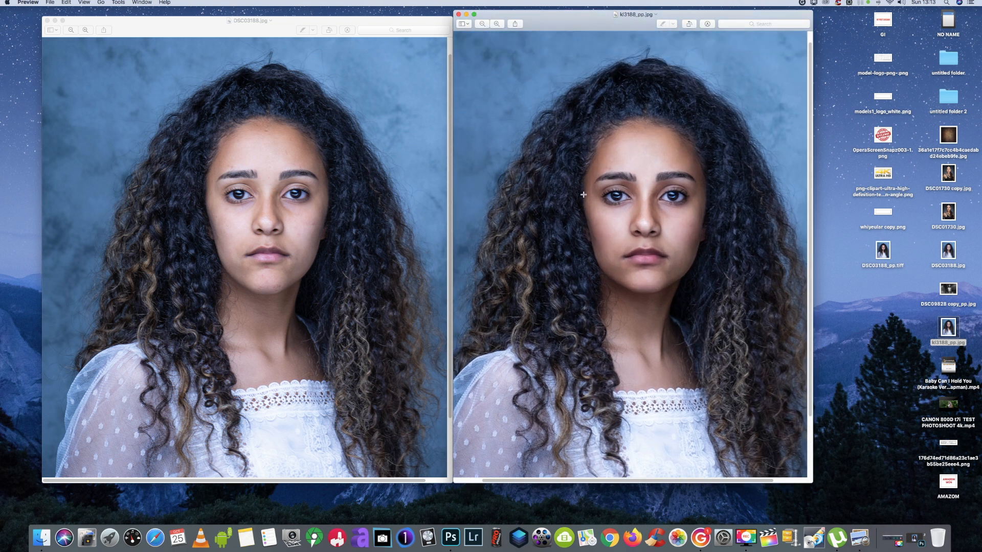
scroll(584, 195, up, 1)
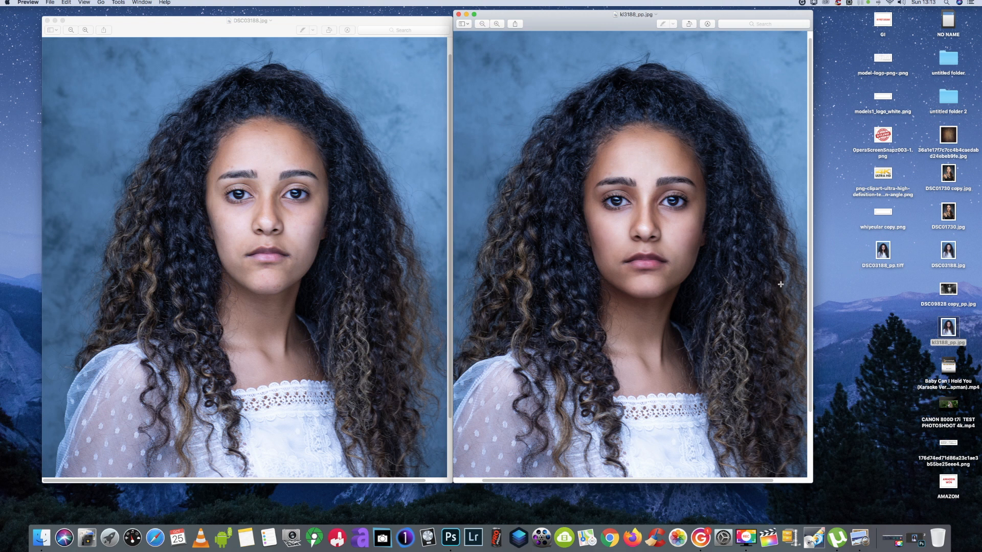
click(481, 24)
click(85, 29)
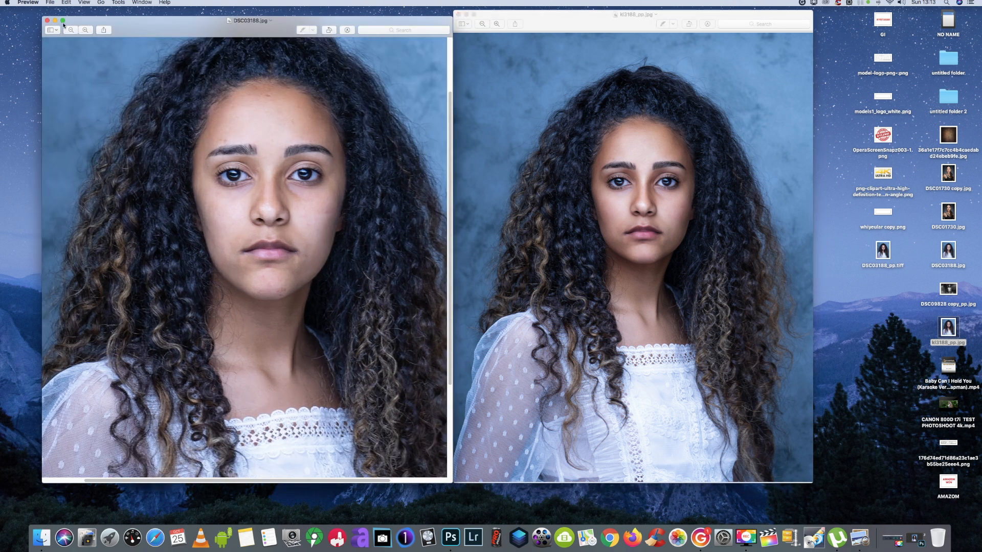
click(71, 30)
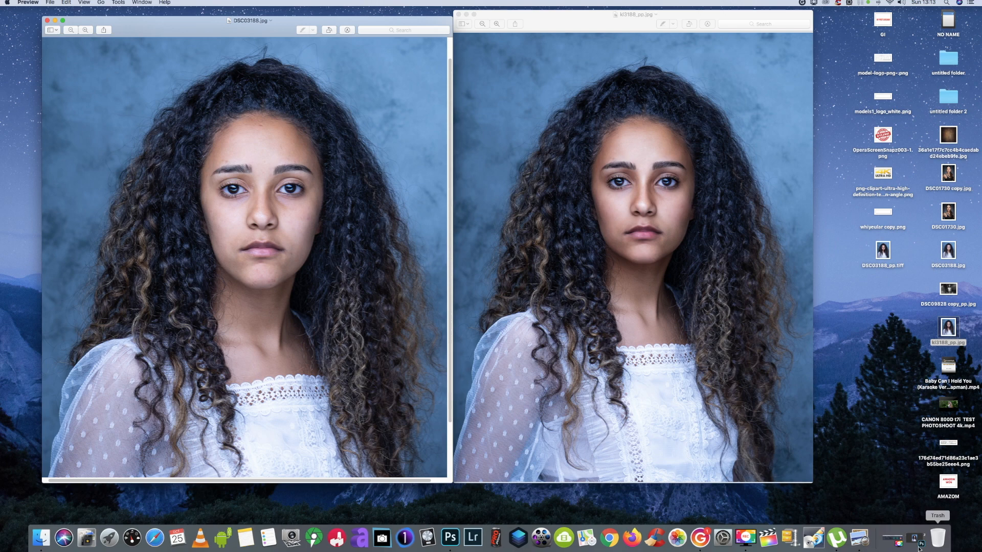
click(890, 540)
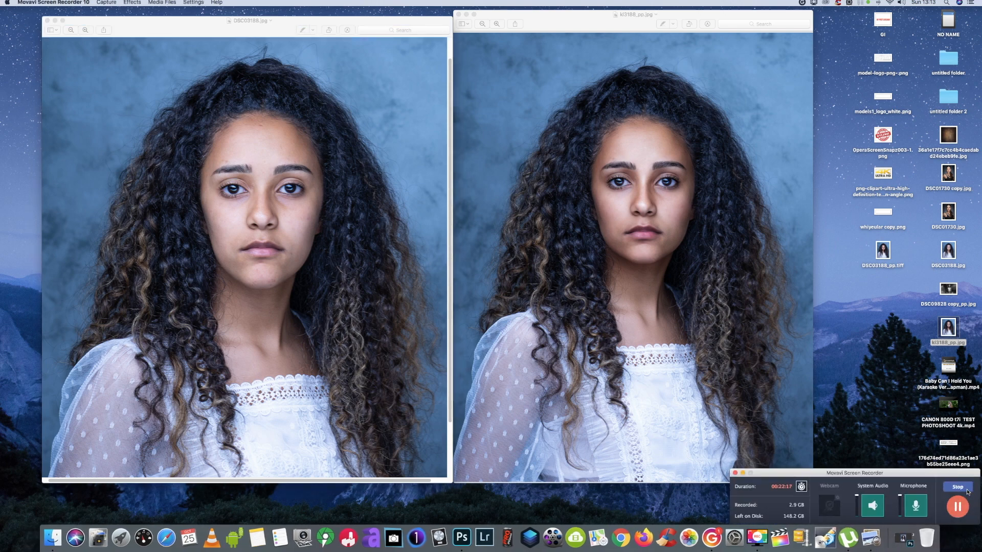